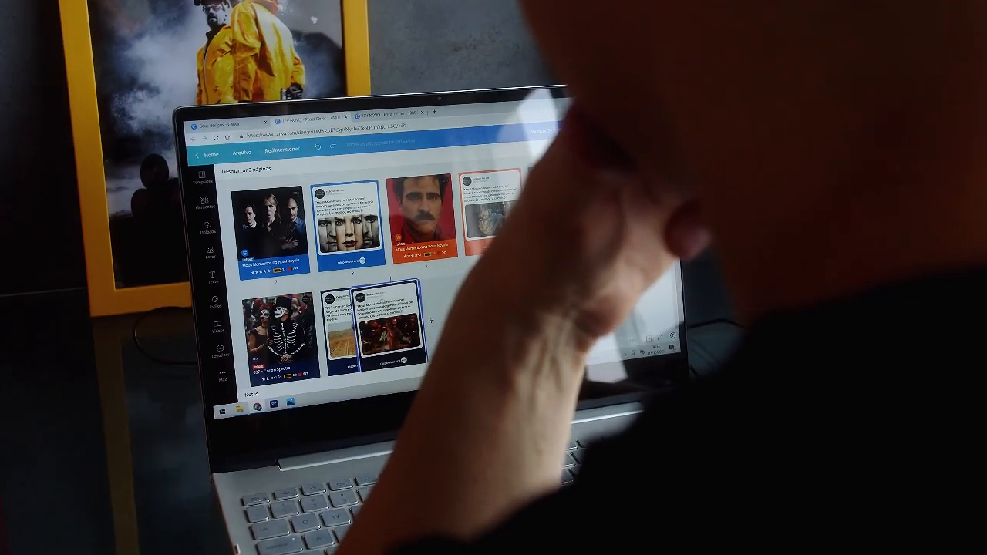
pyautogui.moveTo(431, 320); pyautogui.dragTo(436, 224)
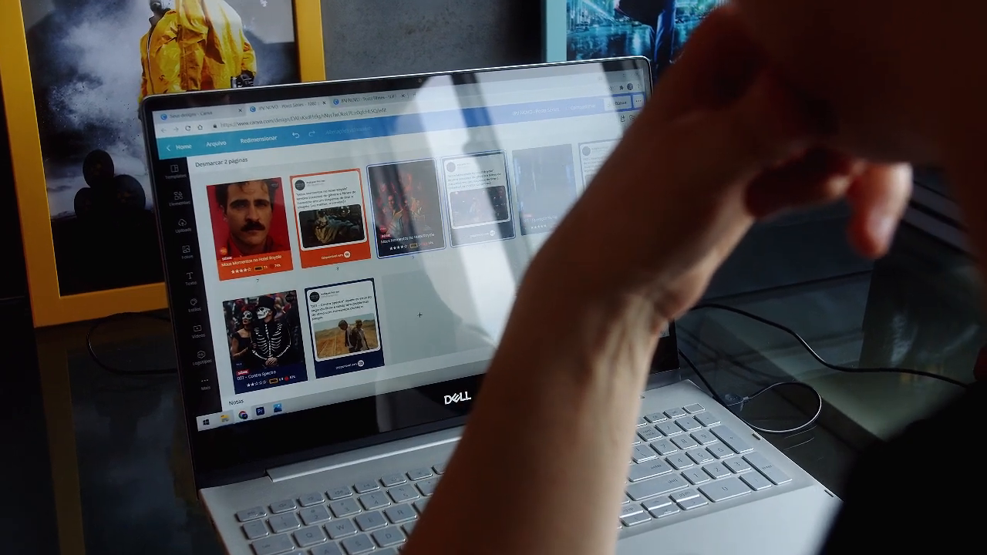
pyautogui.click(472, 301)
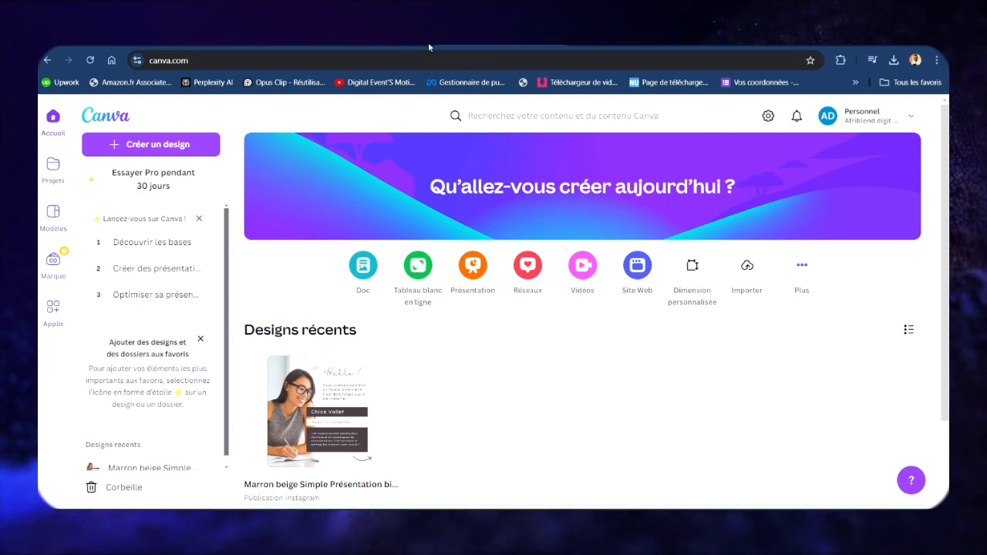
# Step: Go to the template library and look through the recommended design formats
pyautogui.click(49, 229)
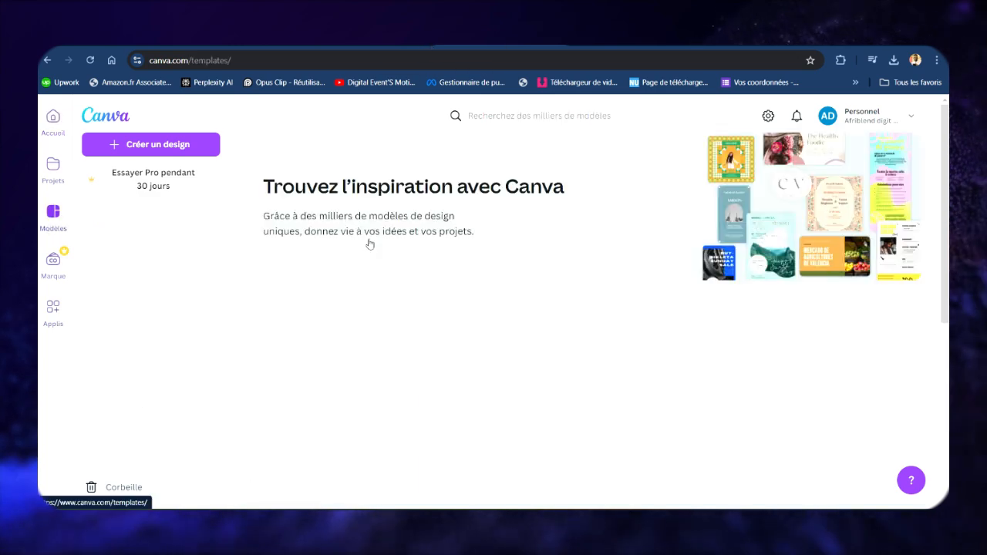
pyautogui.scroll(-3, 371, 247)
pyautogui.click(920, 198)
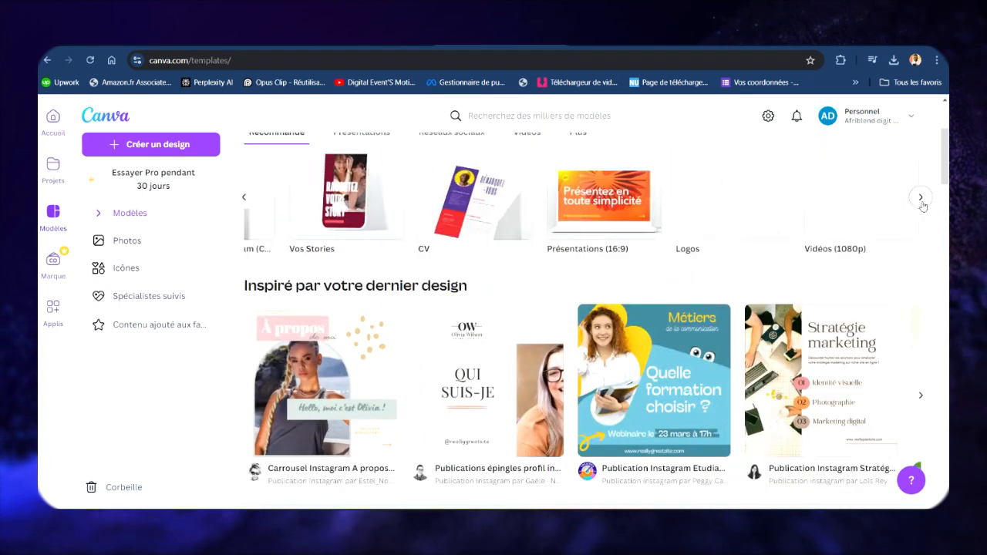
pyautogui.click(920, 197)
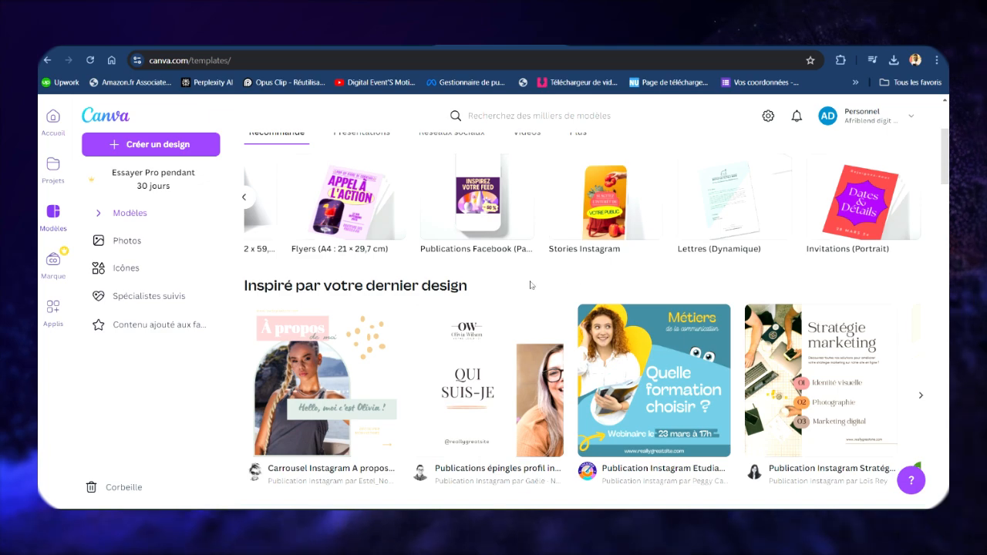
pyautogui.scroll(-1, 607, 271)
pyautogui.scroll(3, 584, 298)
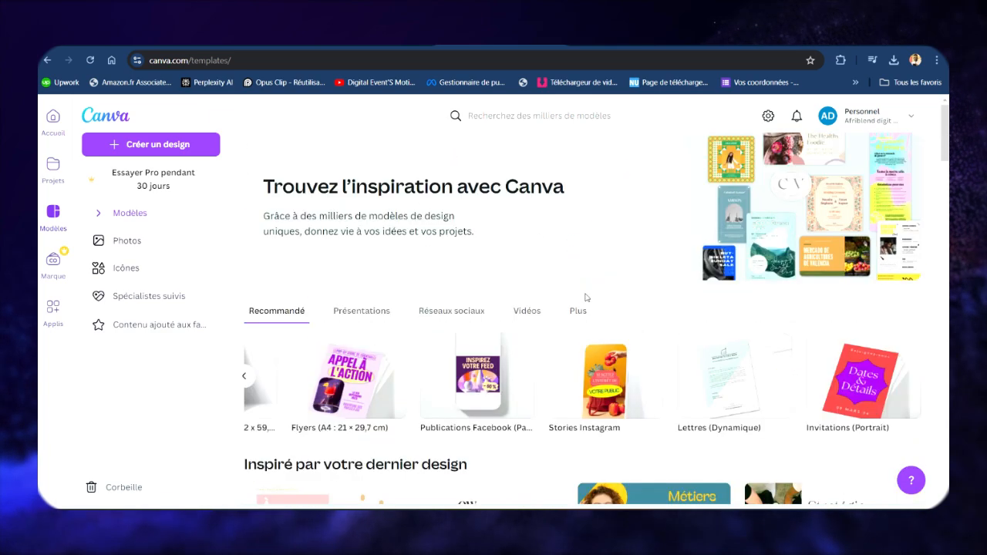
# Step: Show the social media formats and choose to customize the student training Instagram post template "Quelle formation choisir ?"
pyautogui.scroll(-1, 440, 175)
pyautogui.click(440, 175)
pyautogui.scroll(-3, 459, 289)
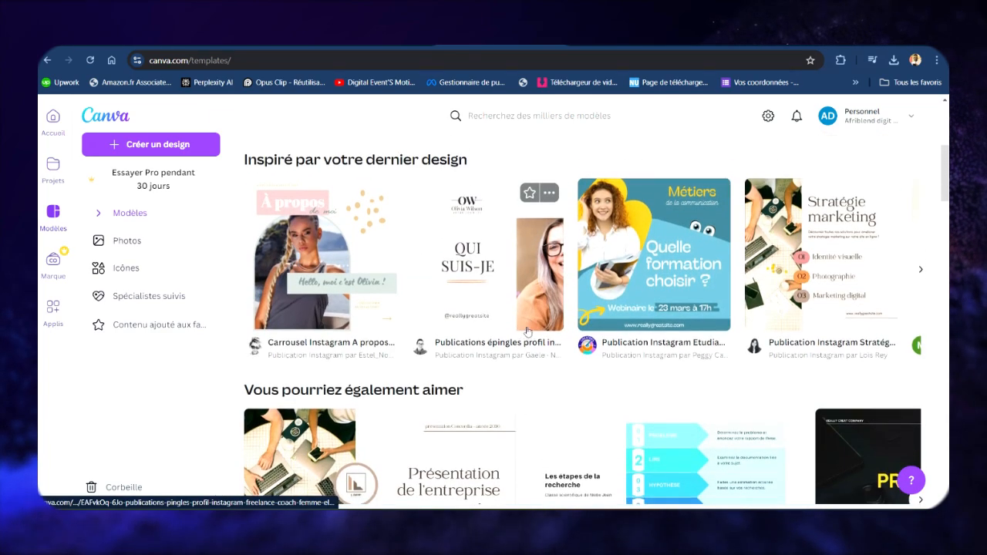
pyautogui.click(660, 280)
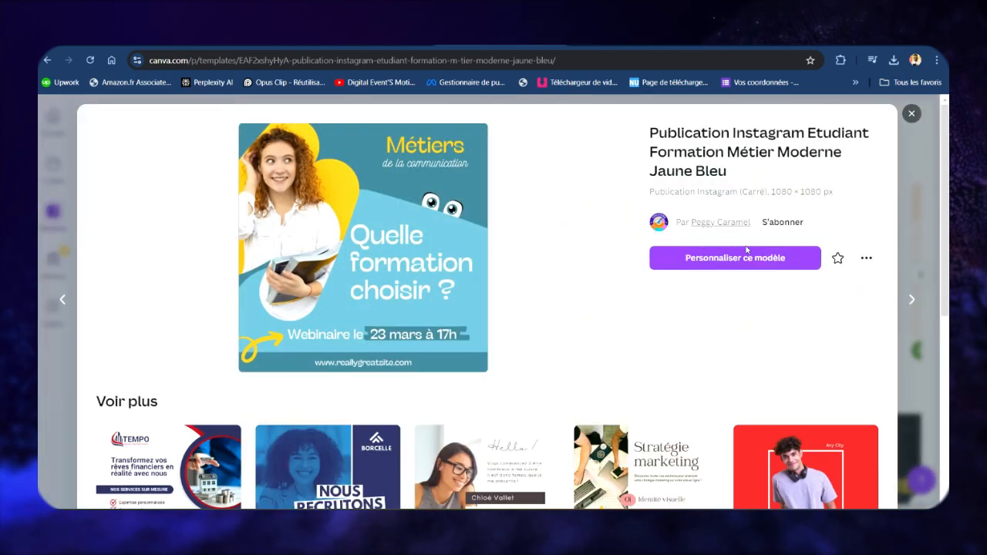
pyautogui.click(668, 262)
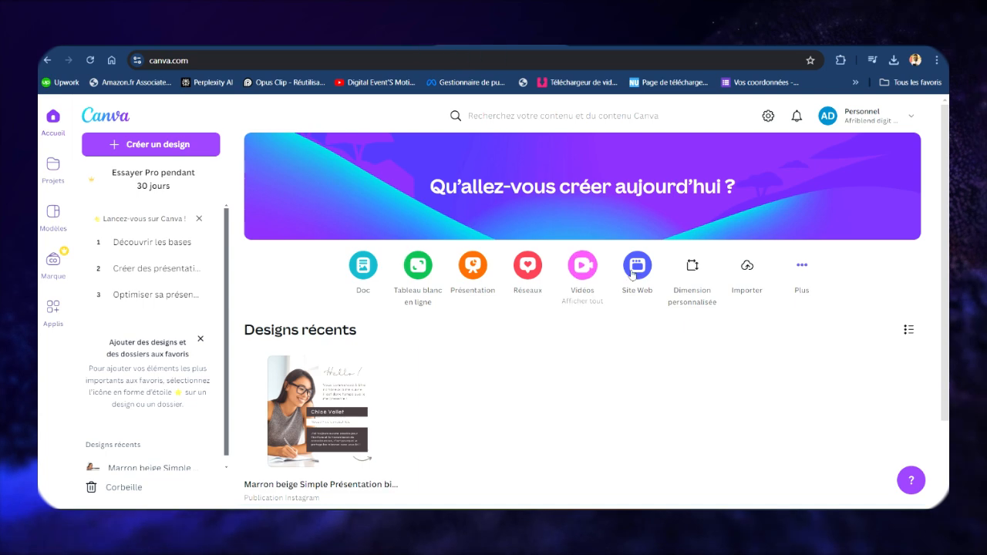
# Step: Open the template library from the home page and browse the recommended formats up to invitations
pyautogui.click(51, 229)
pyautogui.scroll(-3, 777, 236)
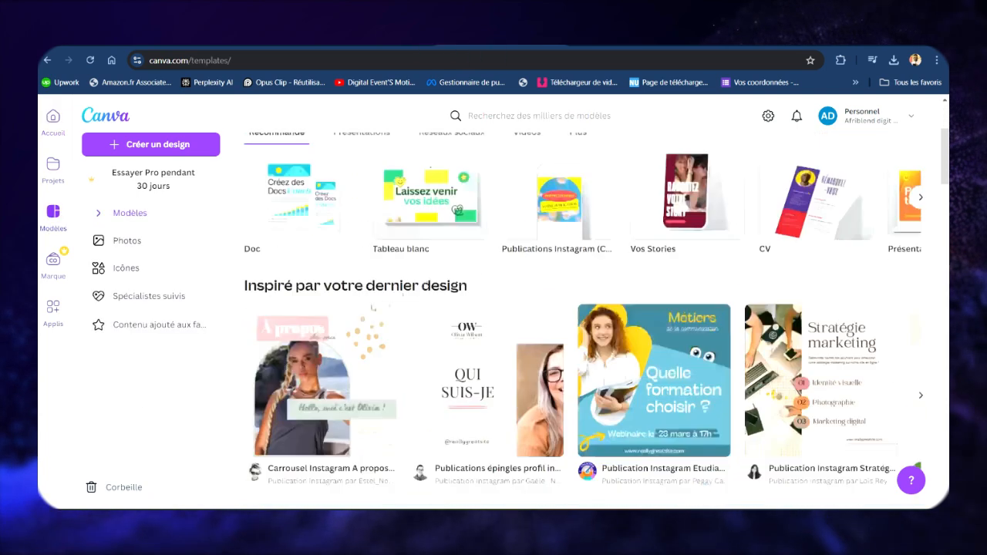
pyautogui.click(921, 199)
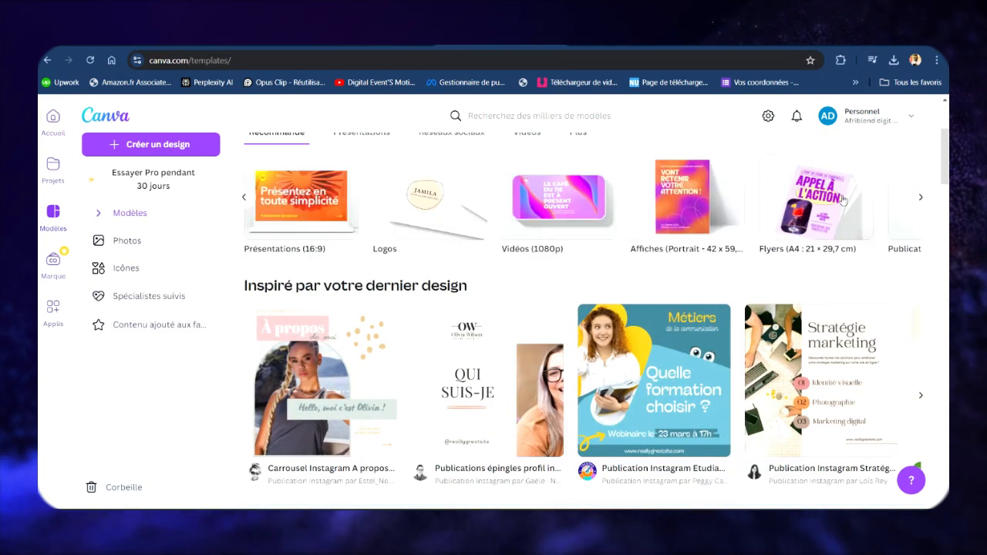
pyautogui.click(922, 200)
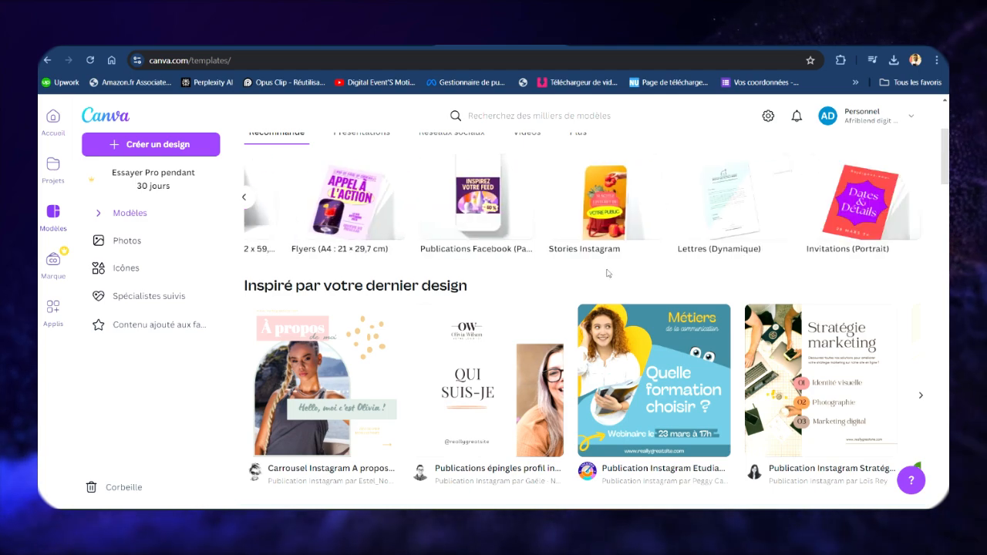
pyautogui.scroll(-2, 589, 266)
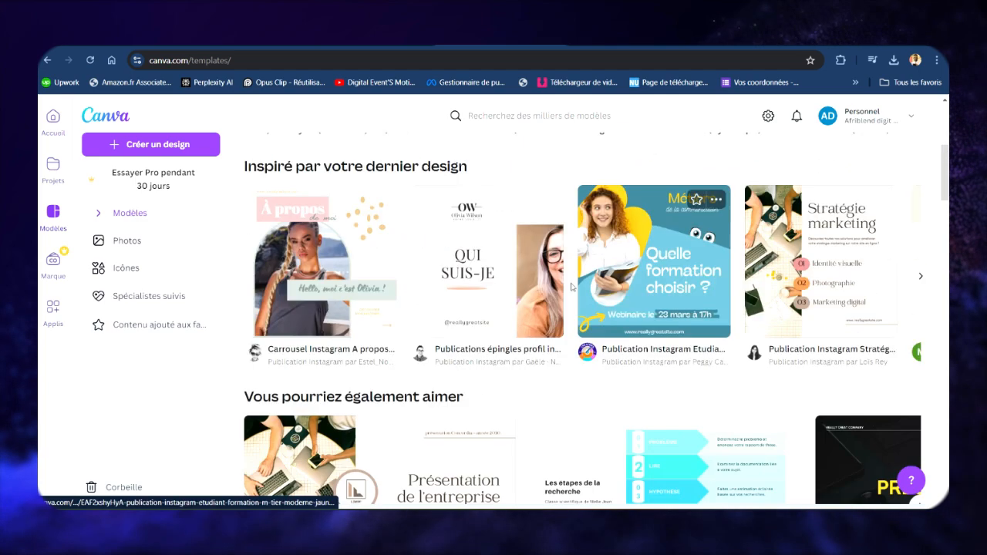
# Step: Switch to the social media formats and open the "Quelle formation choisir ?" Instagram post template for editing in the browser
pyautogui.scroll(5, 586, 293)
pyautogui.scroll(-2, 463, 200)
pyautogui.click(437, 174)
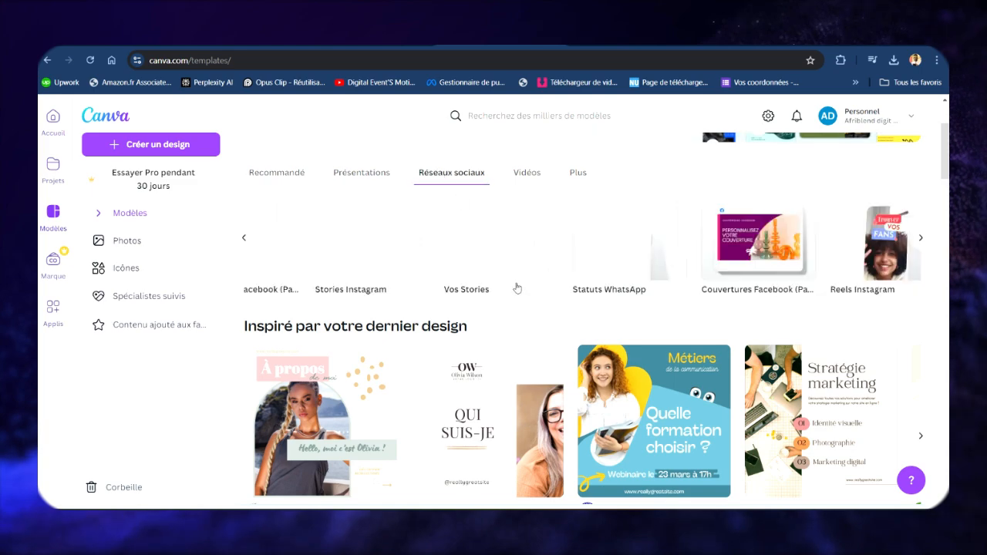
pyautogui.scroll(-3, 509, 281)
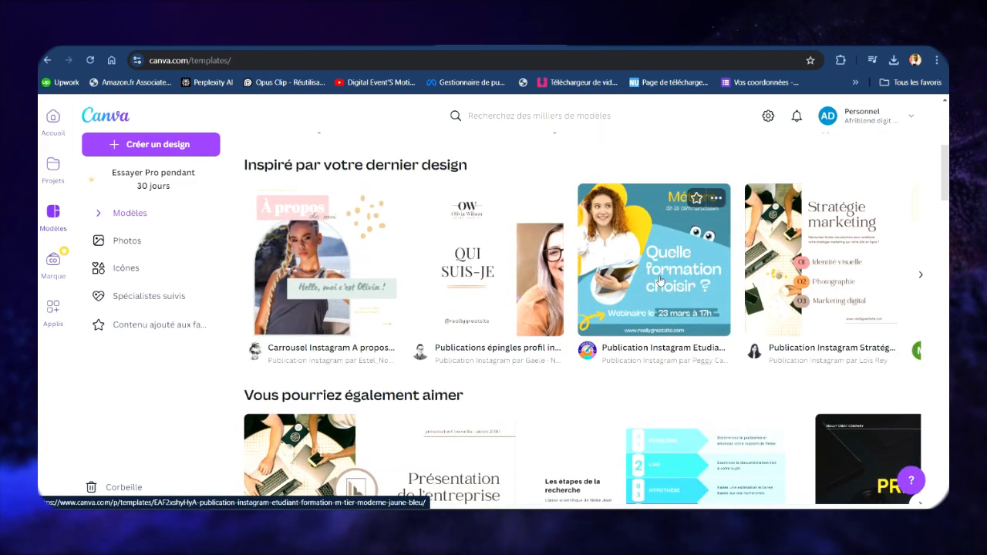
pyautogui.click(659, 280)
pyautogui.click(732, 255)
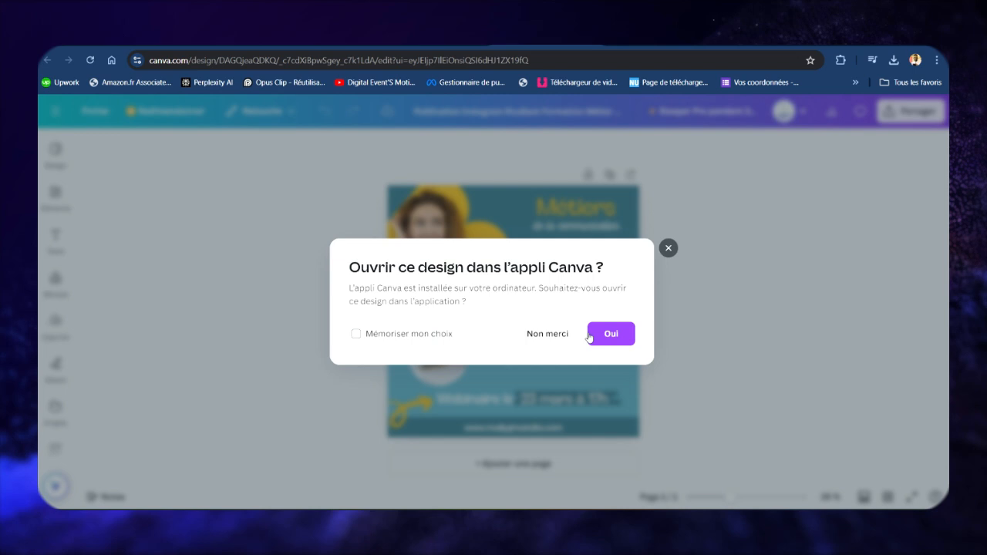
pyautogui.click(589, 337)
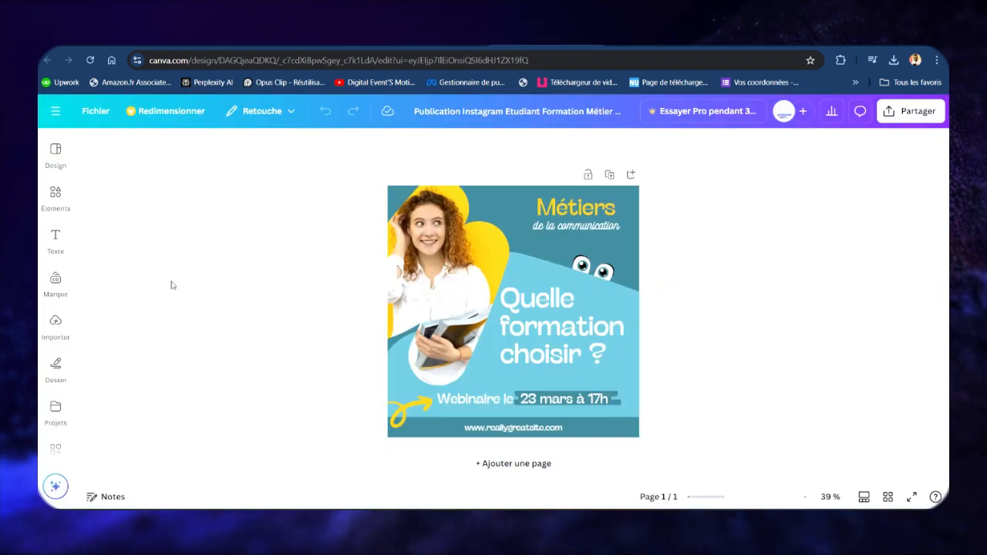
# Step: Search the editor's app collection for "image"
pyautogui.click(56, 185)
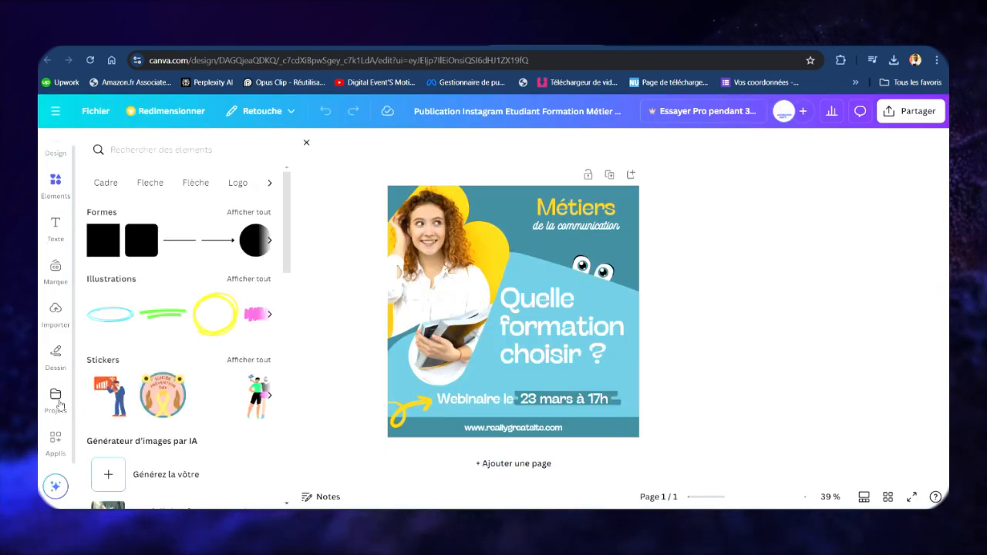
pyautogui.click(56, 442)
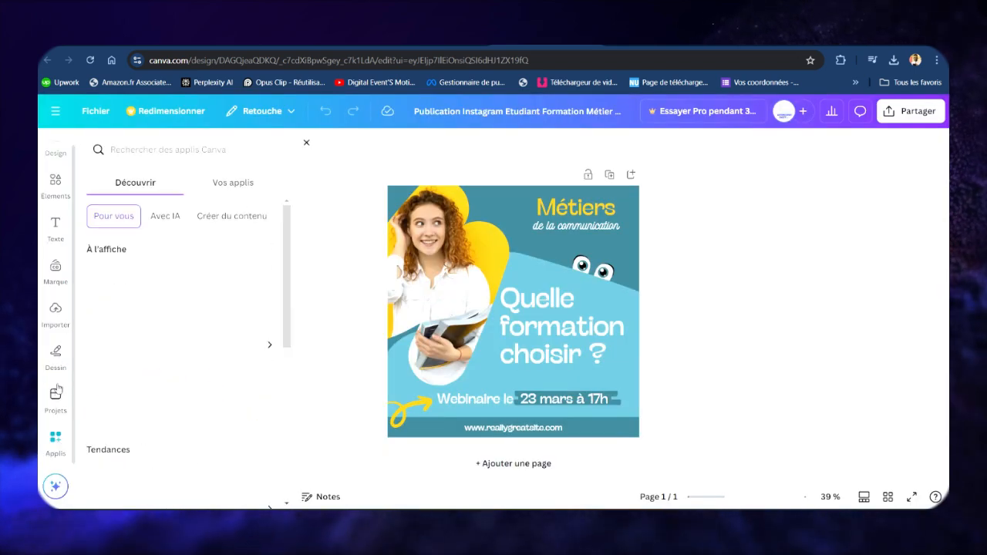
pyautogui.click(186, 152)
pyautogui.write('image')
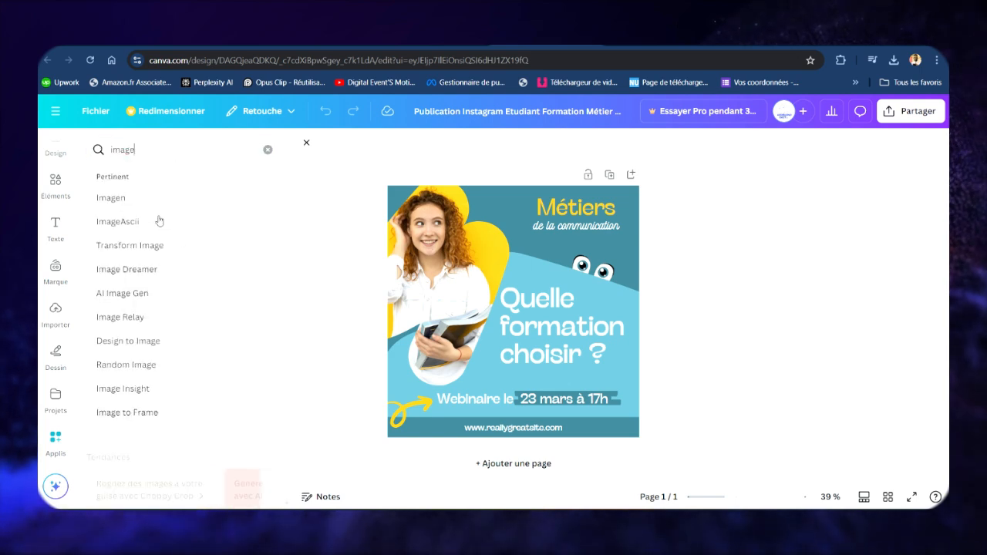
pyautogui.press('Return')
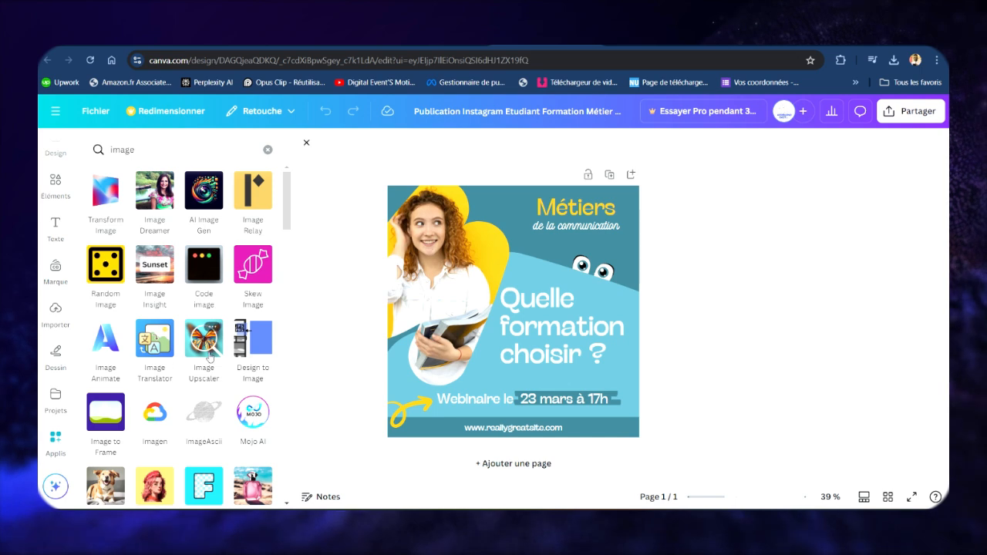
# Step: Search the apps for "photo" instead and open the Photos app
pyautogui.doubleClick(152, 152)
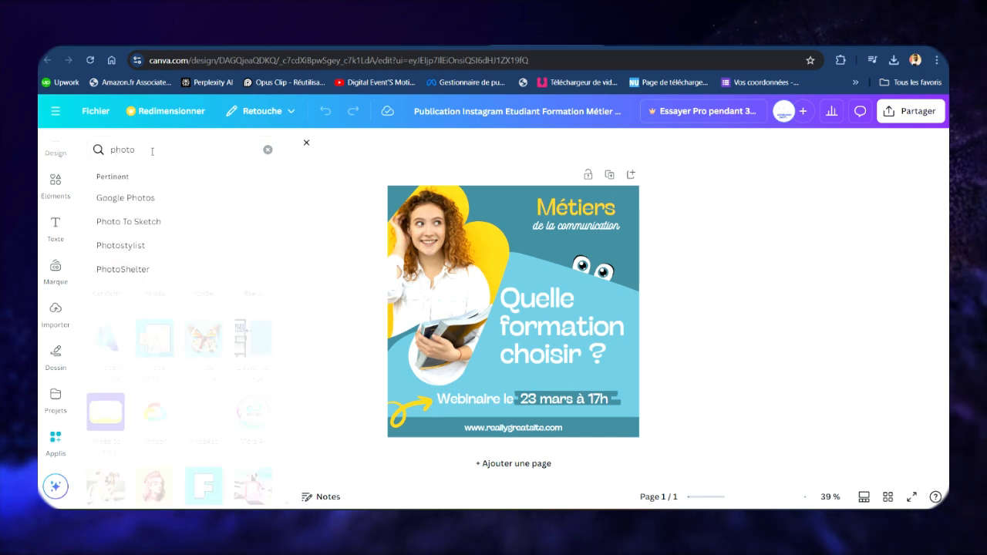
pyautogui.press('Return')
pyautogui.click(105, 202)
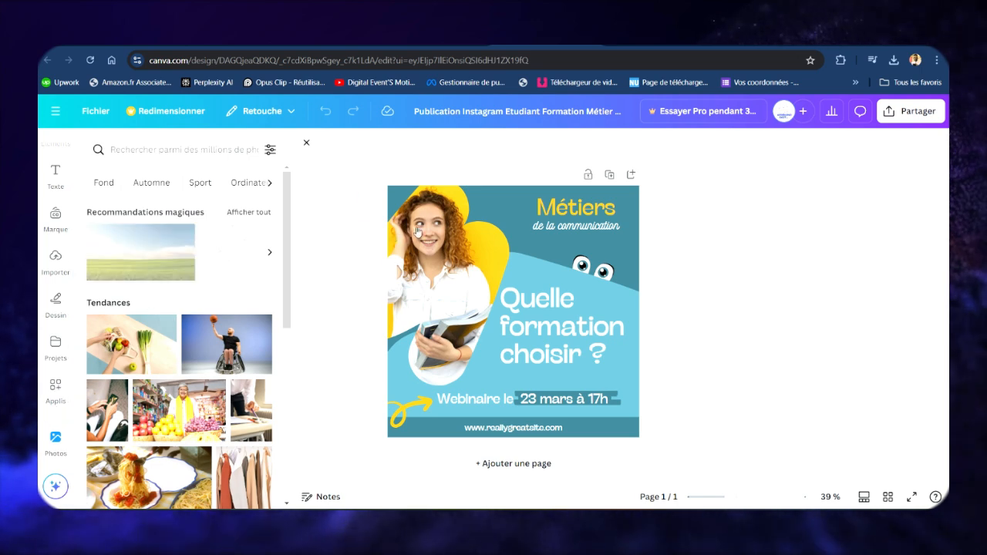
# Step: Add the recommended green field and sky photo across the whole page and send it to the back
pyautogui.moveTo(150, 258); pyautogui.dragTo(509, 309)
pyautogui.click(801, 152)
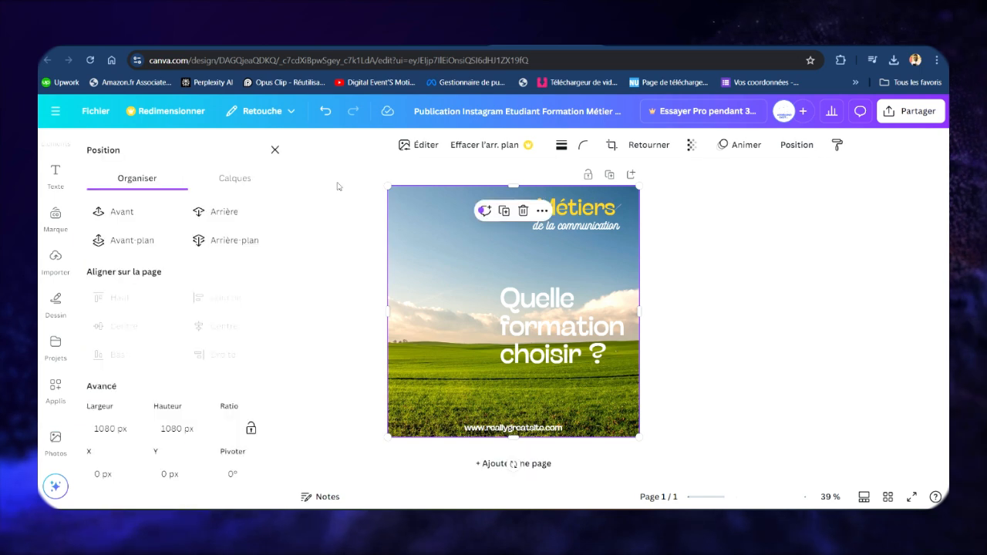
pyautogui.click(209, 241)
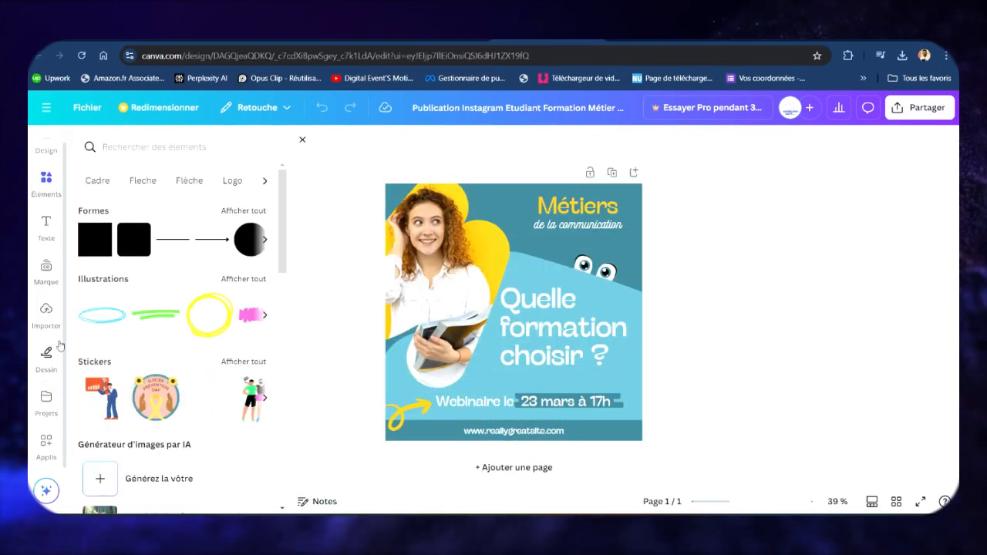
# Step: Look up "image" in the app collection of the original template design
pyautogui.click(46, 445)
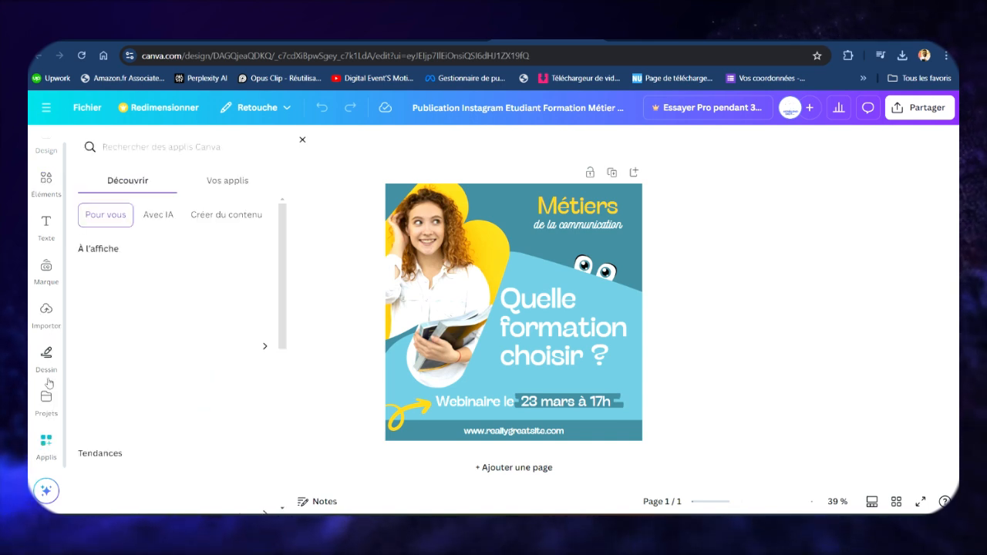
pyautogui.click(167, 150)
pyautogui.write('image')
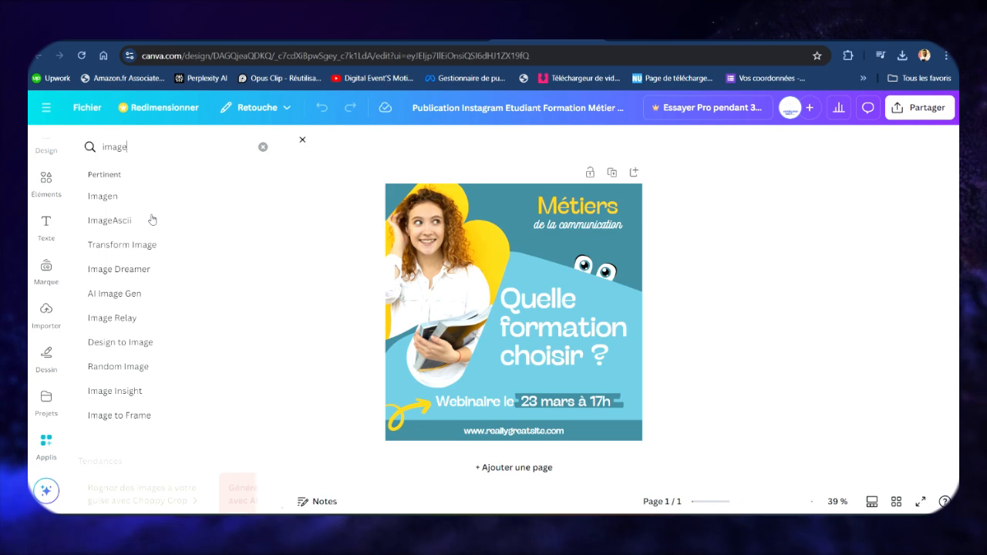
pyautogui.press('Escape')
pyautogui.click(216, 183)
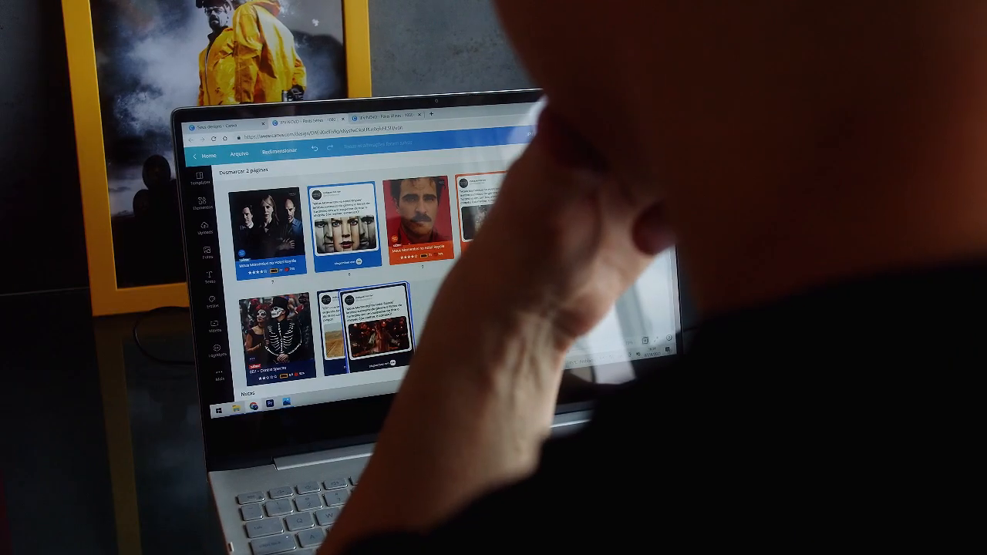
pyautogui.moveTo(433, 318); pyautogui.dragTo(440, 318)
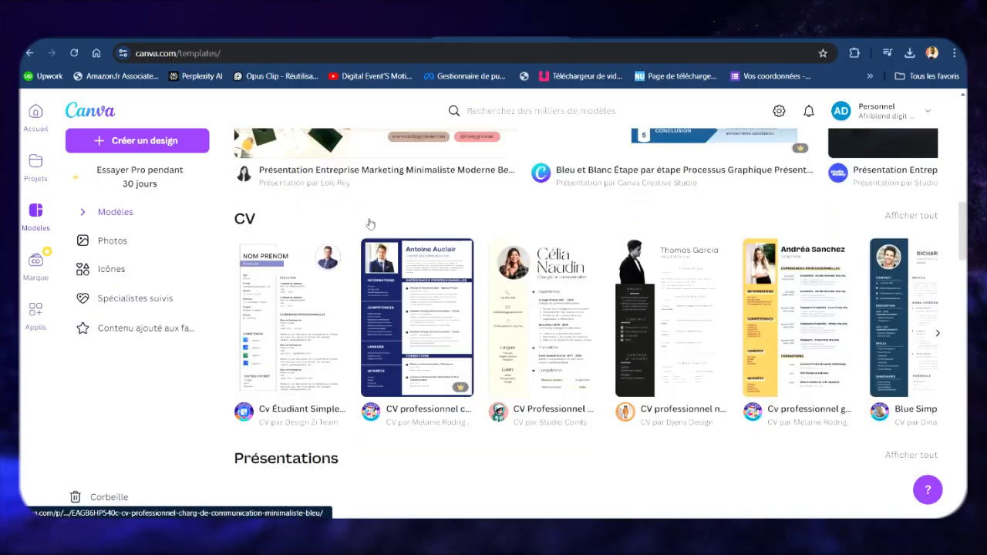
# Step: Browse the template library's categories from CVs and presentations through videos, Instagram posts and flyers to logos and whiteboards
pyautogui.scroll(-5, 370, 223)
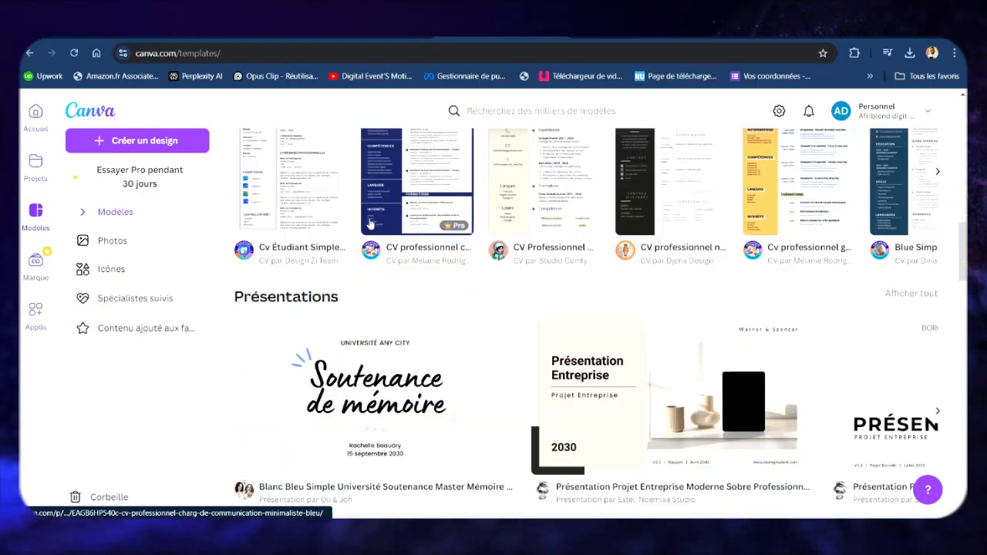
pyautogui.scroll(-6, 370, 223)
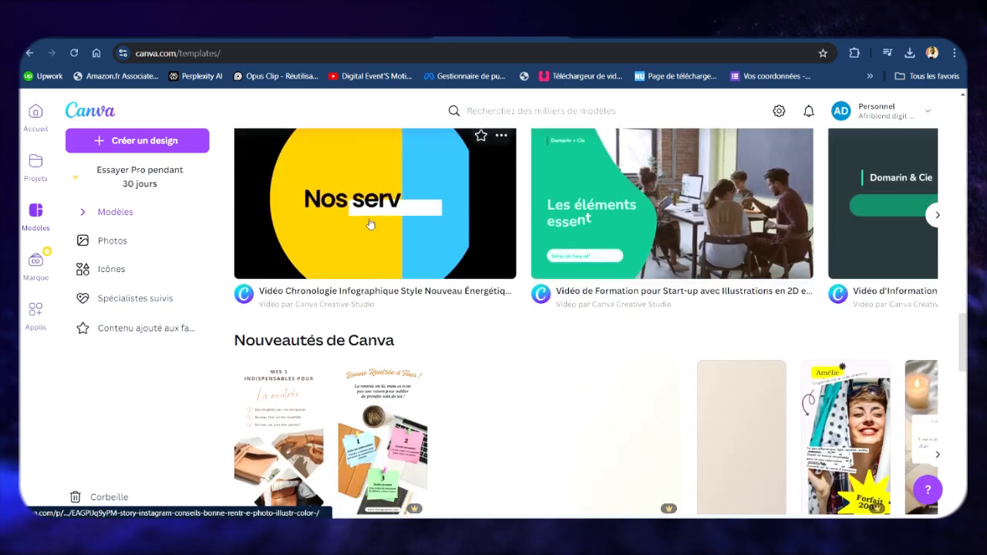
pyautogui.scroll(-6, 369, 223)
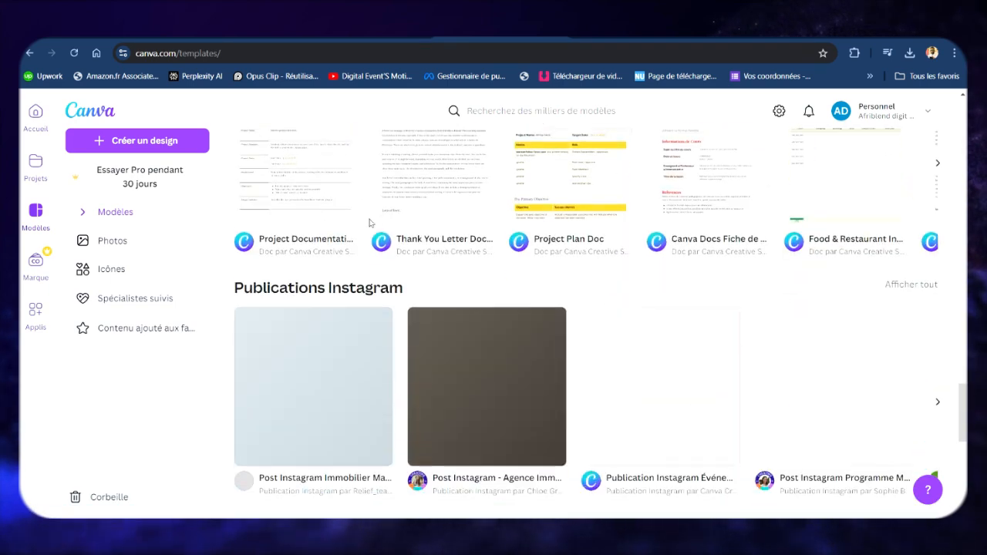
pyautogui.scroll(-4, 370, 223)
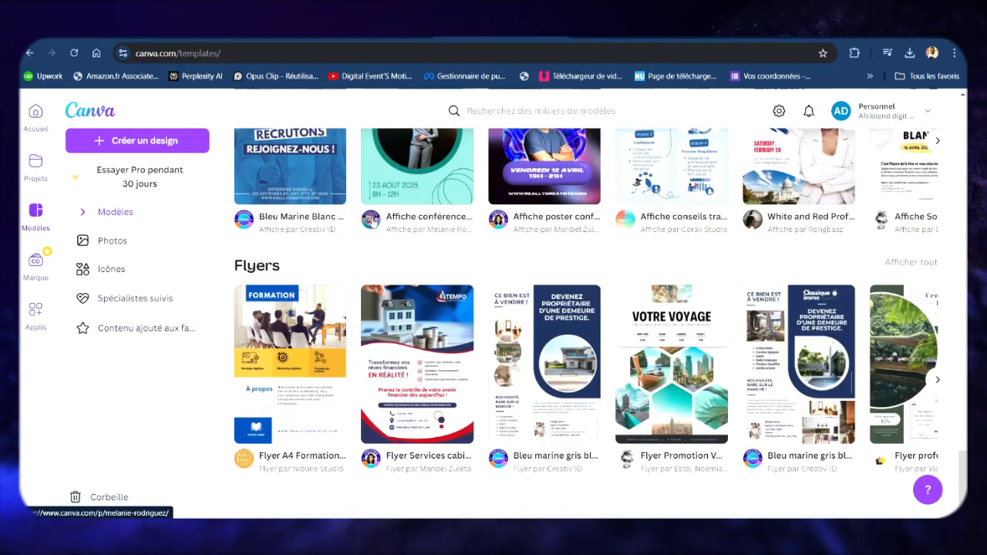
pyautogui.scroll(-3, 377, 221)
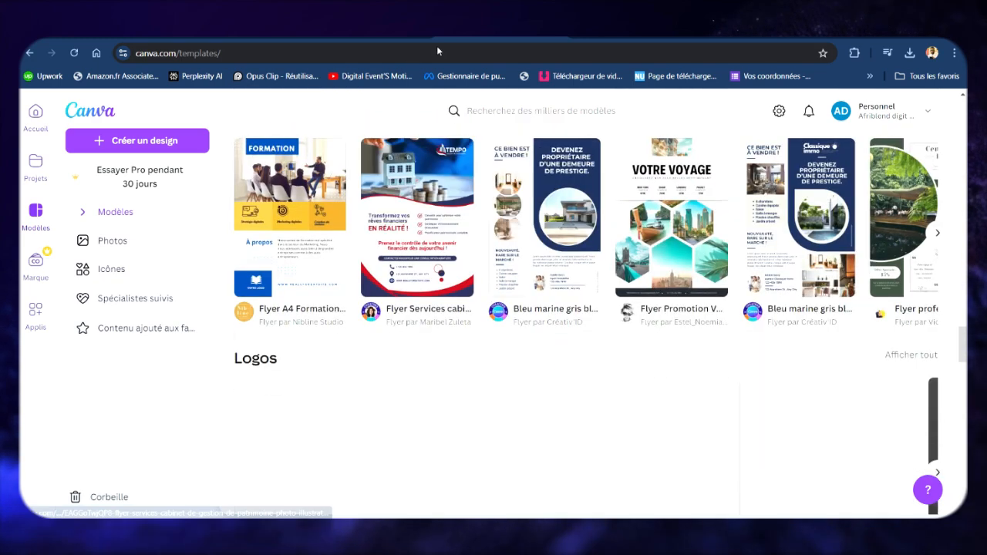
pyautogui.scroll(-5, 558, 295)
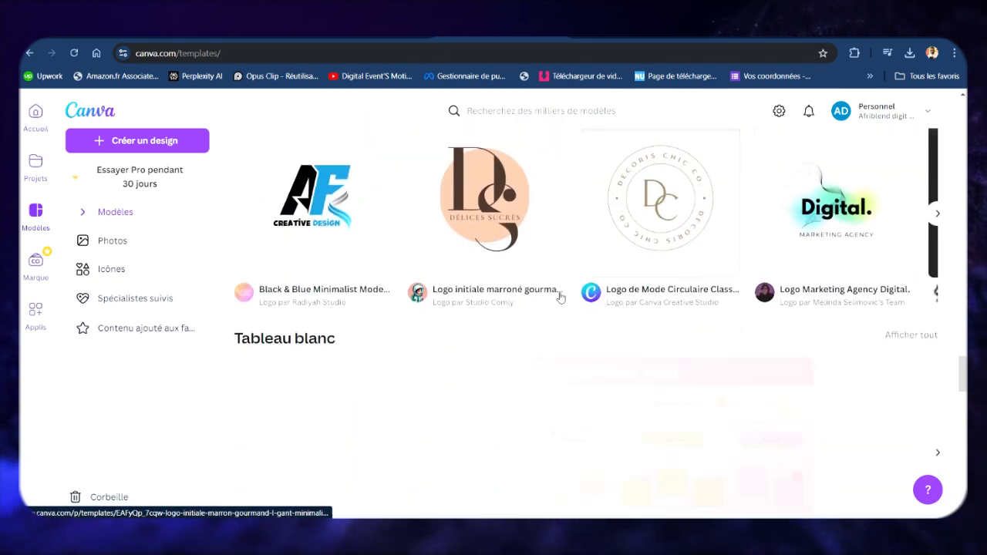
# Step: Add a default heading to the blank page and place the recently used green field photo on it
pyautogui.scroll(-4, 561, 297)
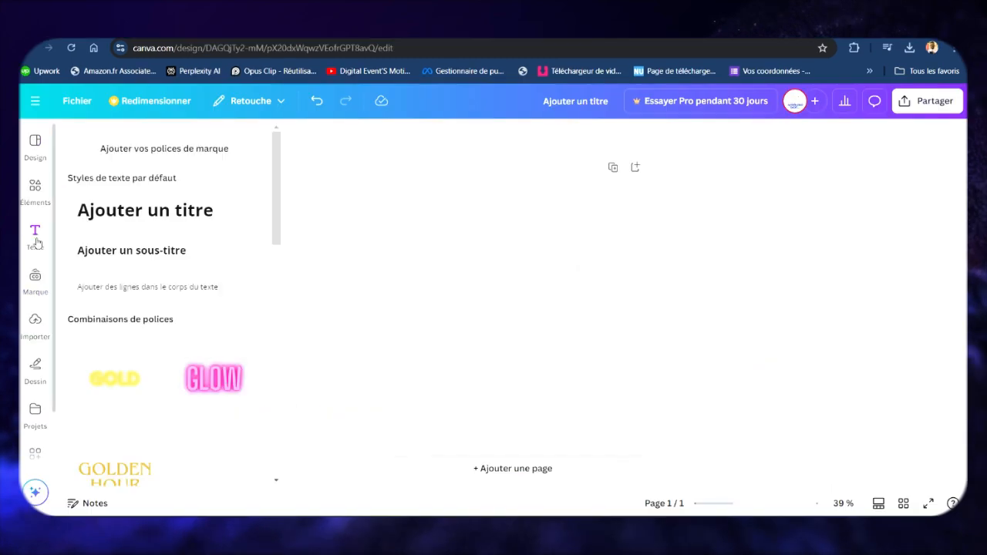
pyautogui.click(129, 282)
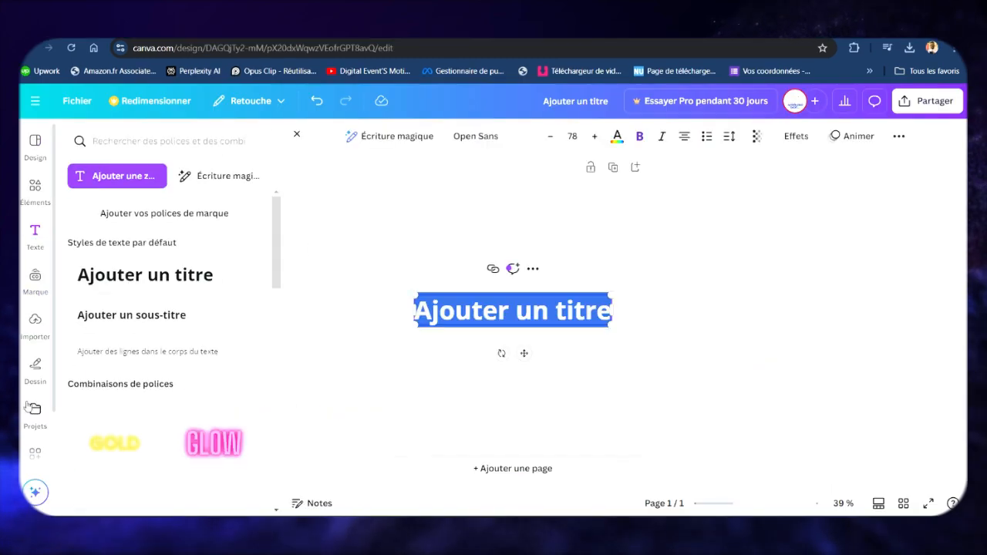
pyautogui.click(34, 447)
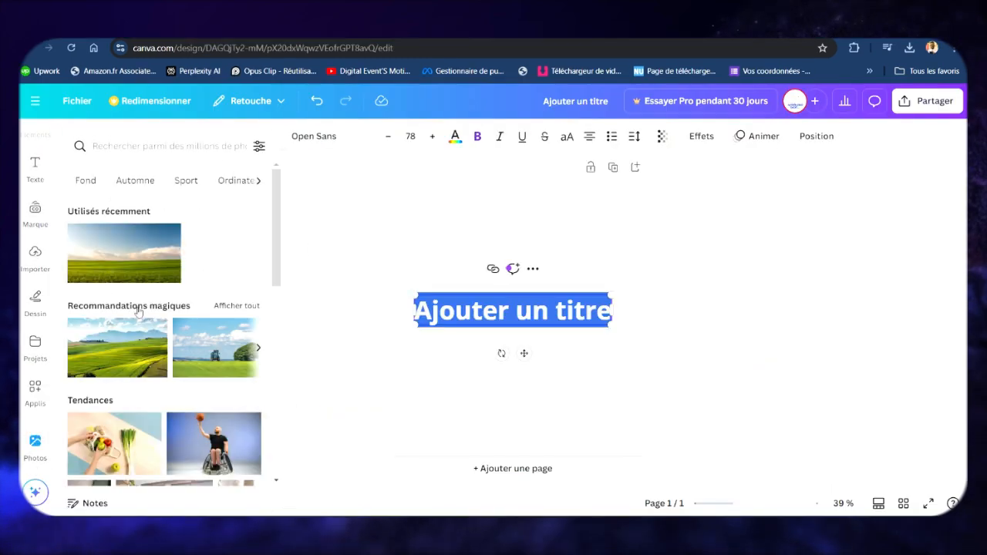
pyautogui.click(149, 253)
pyautogui.moveTo(493, 286); pyautogui.dragTo(496, 284)
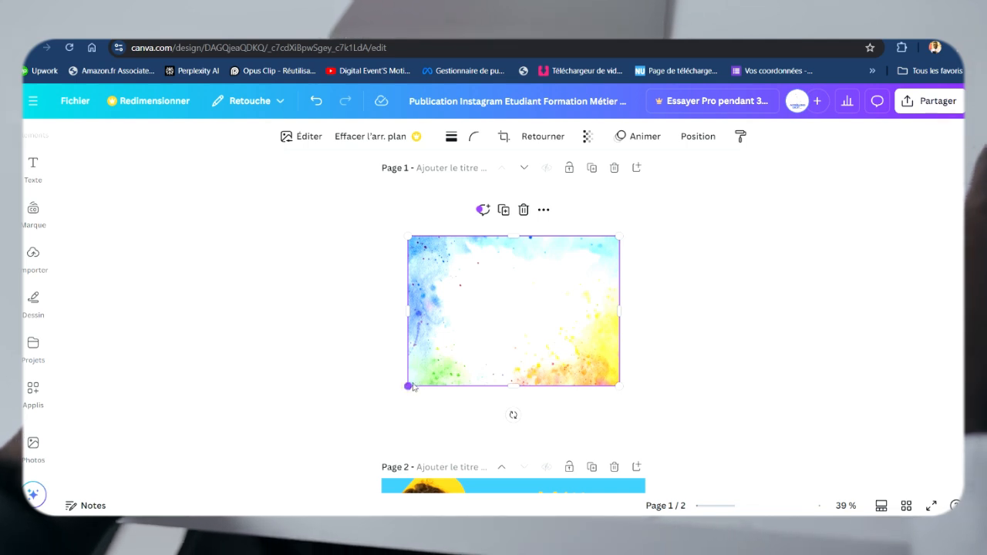
# Step: Enlarge the watercolour splash photo on page 1 until it covers the whole page
pyautogui.moveTo(408, 388); pyautogui.dragTo(361, 420)
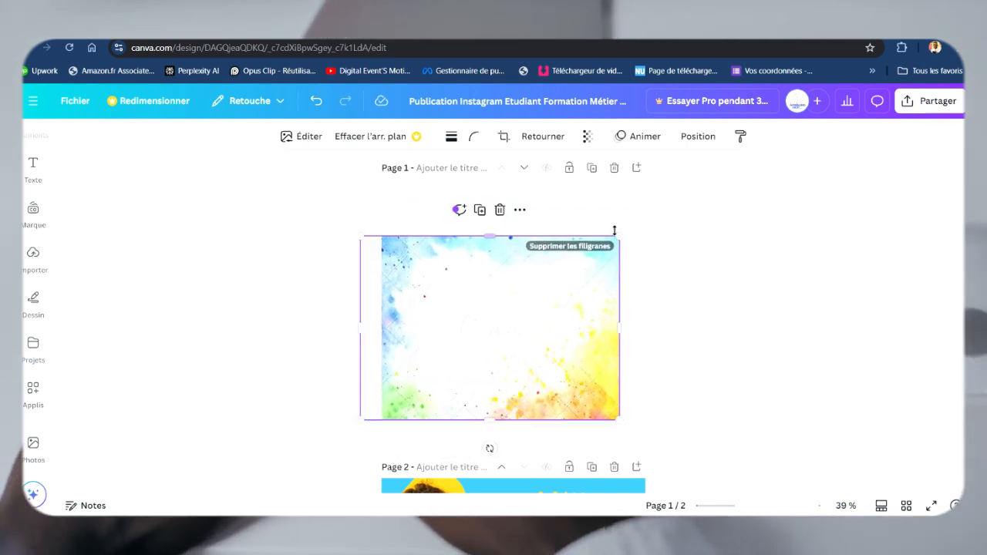
pyautogui.moveTo(618, 236); pyautogui.dragTo(692, 207)
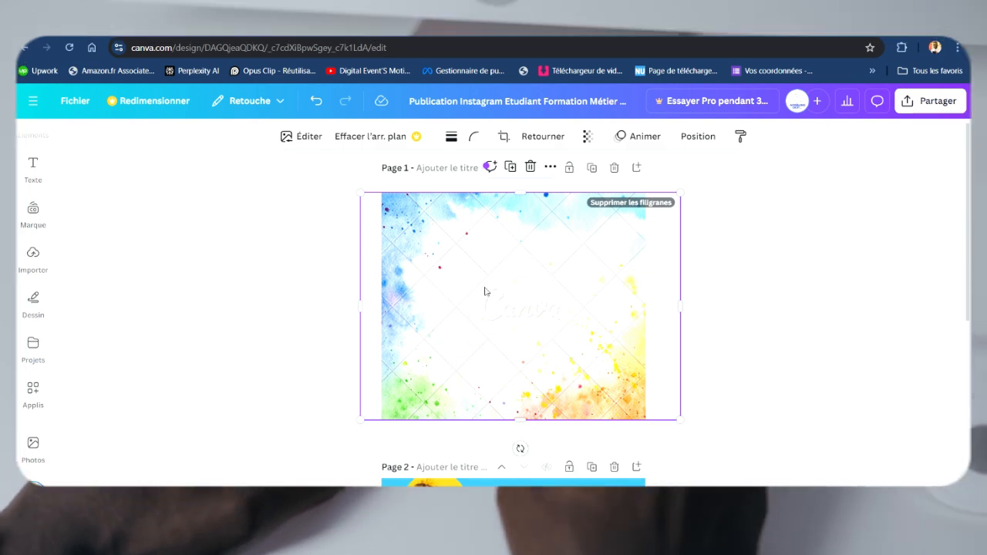
pyautogui.moveTo(485, 303); pyautogui.dragTo(488, 308)
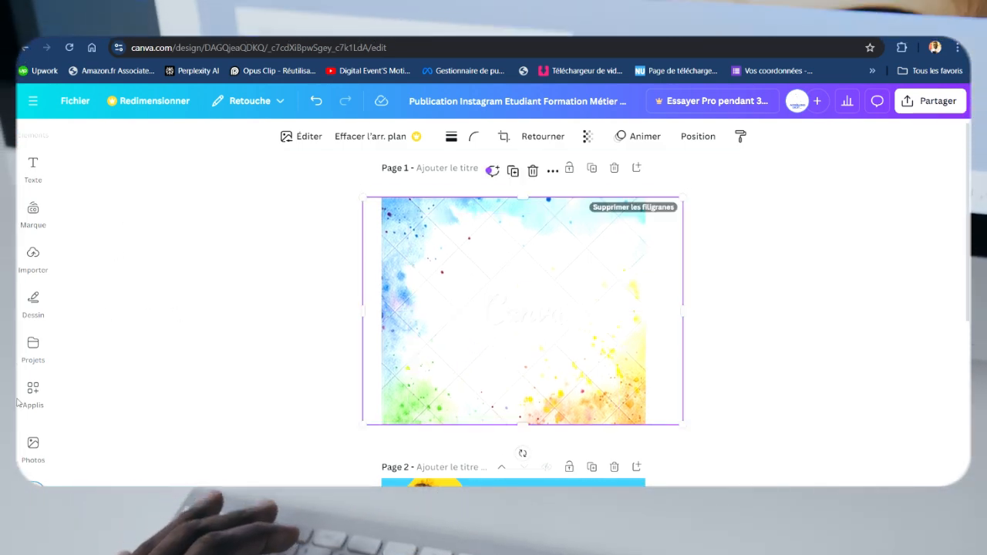
# Step: Add the dark blue gradient photo from the "Fond" photo results to page 1
pyautogui.click(34, 445)
pyautogui.click(104, 430)
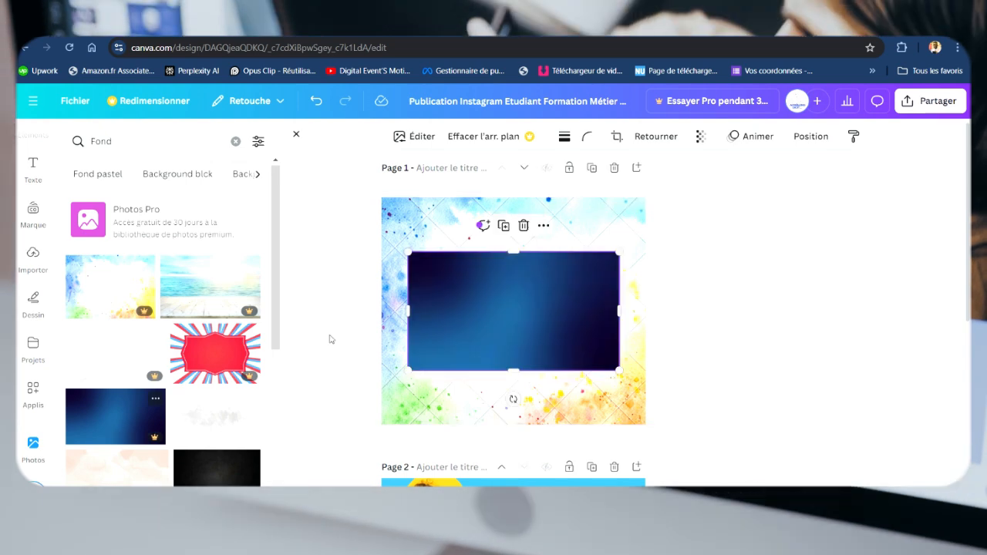
pyautogui.moveTo(474, 296); pyautogui.dragTo(489, 296)
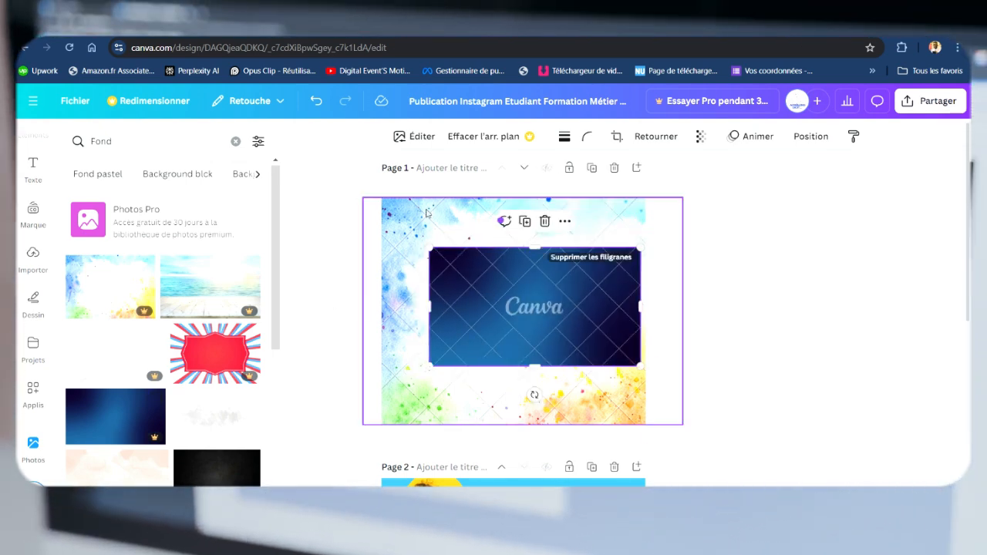
# Step: Delete the watercolour photo from page 1 and move the dark blue photo into the page's upper-left corner
pyautogui.press('Delete')
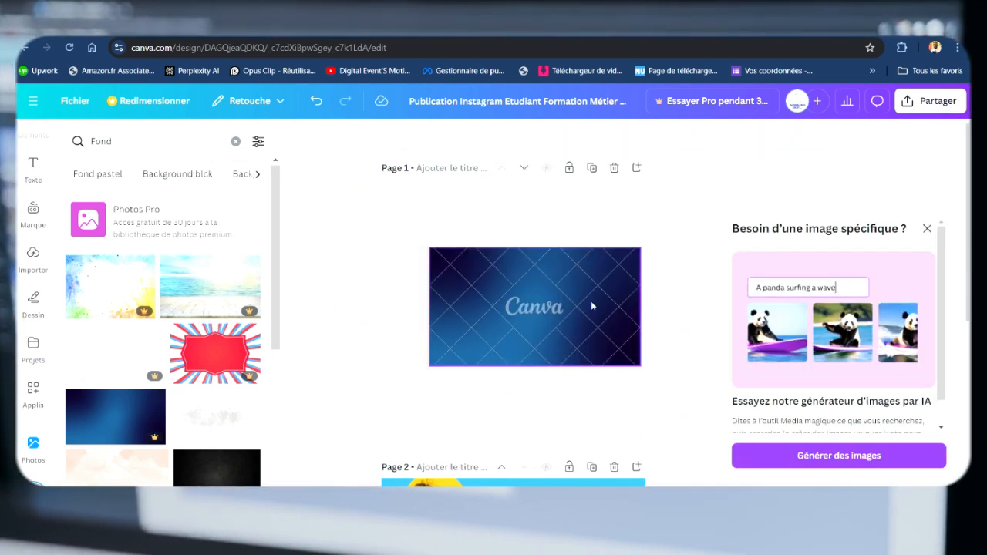
pyautogui.moveTo(591, 306); pyautogui.dragTo(542, 257)
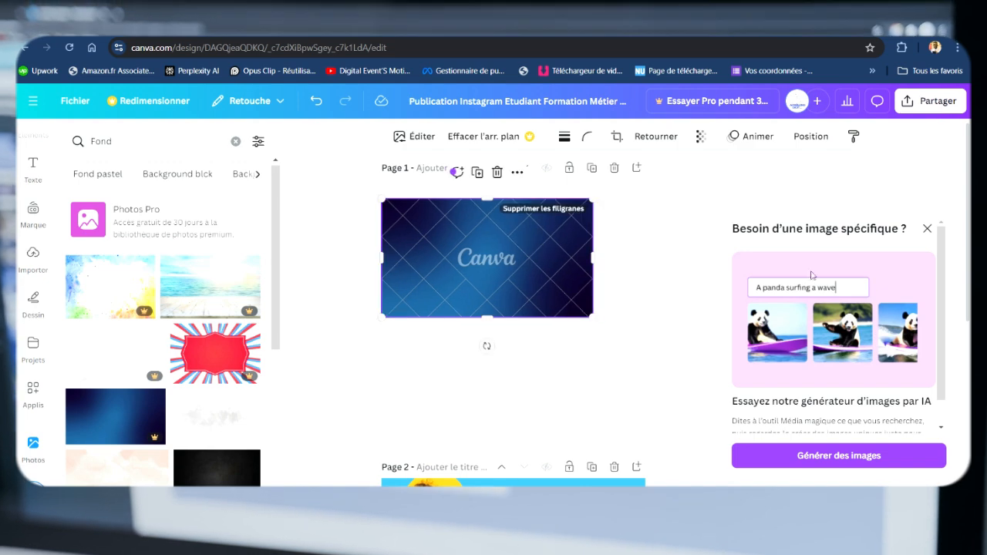
pyautogui.click(927, 230)
pyautogui.moveTo(593, 318)
pyautogui.mouseDown()
pyautogui.moveTo(696, 401)
pyautogui.moveTo(630, 329)
pyautogui.moveTo(663, 349)
pyautogui.moveTo(683, 346)
pyautogui.moveTo(592, 316)
pyautogui.mouseUp()
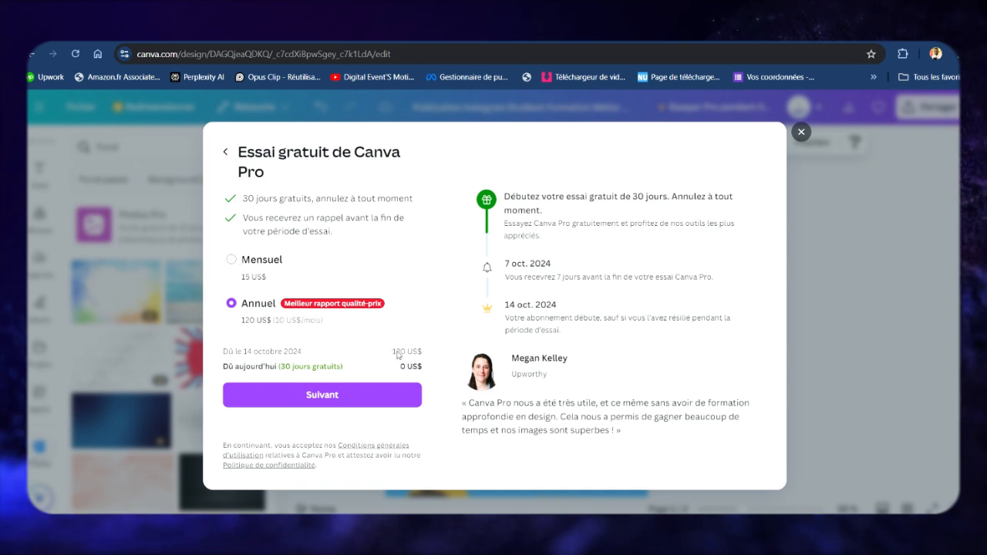
# Step: Choose the monthly plan for the Canva Pro free trial
pyautogui.click(233, 262)
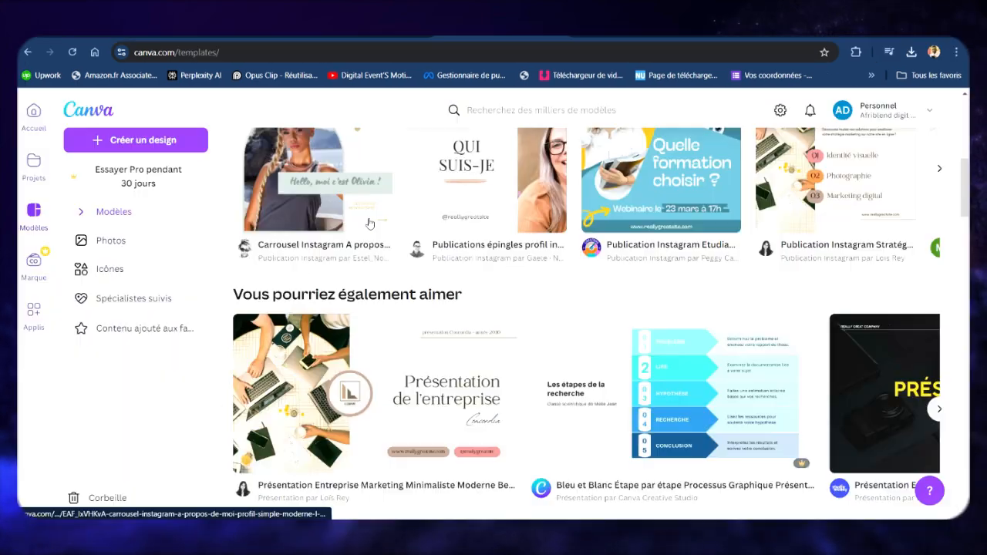
# Step: Look through the template library from the suggested presentations and CVs to the trending templates
pyautogui.scroll(-5, 369, 223)
pyautogui.scroll(-10, 369, 223)
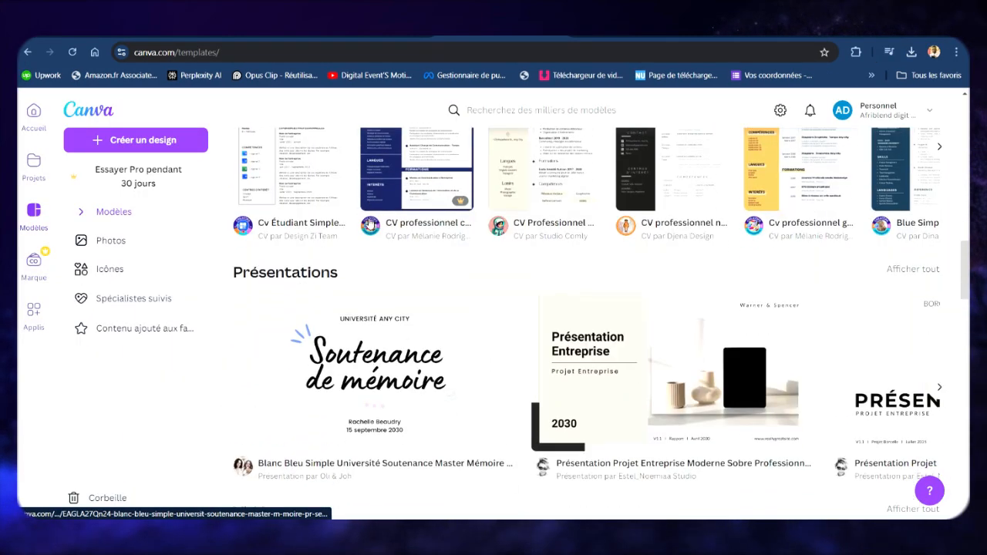
pyautogui.scroll(-10, 369, 222)
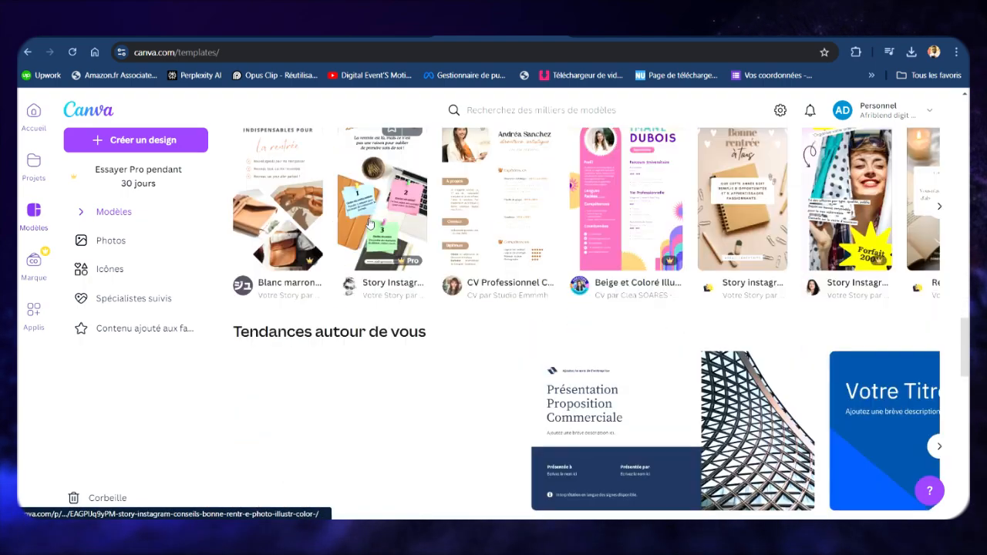
pyautogui.scroll(-8, 369, 223)
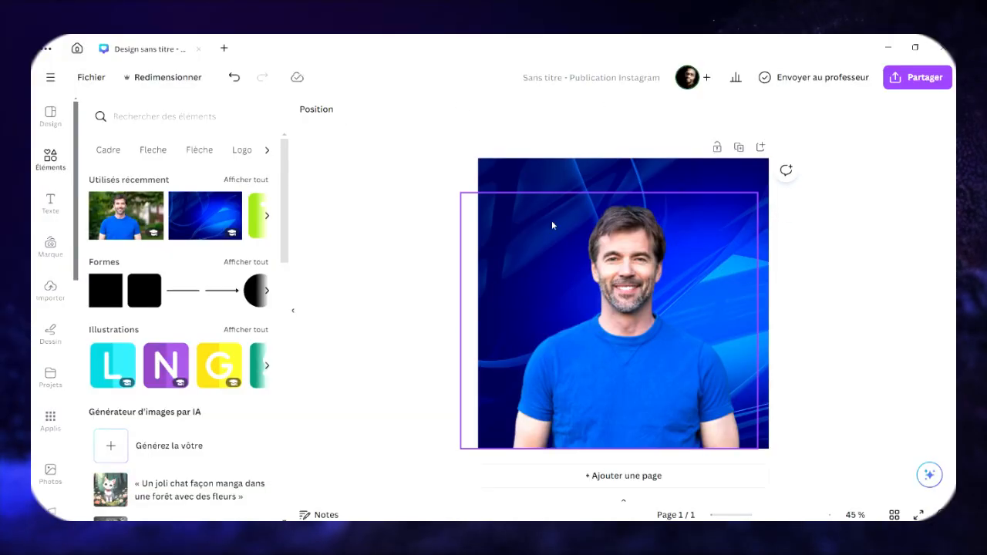
# Step: Set up resizing to custom dimensions of 1080 x 1080 px and 1080 x 1500 px, and preview the 1080 x 1500 px version
pyautogui.click(551, 220)
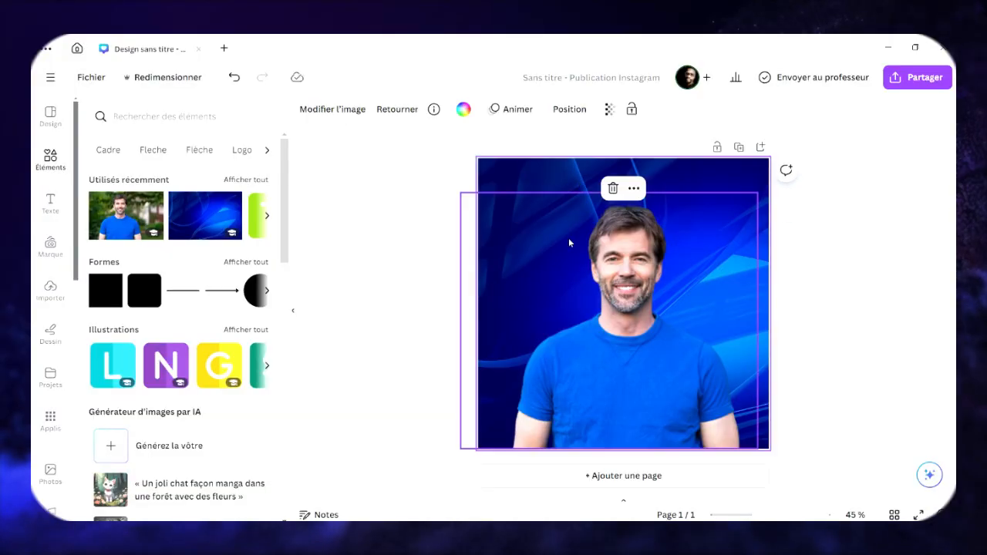
pyautogui.click(170, 79)
pyautogui.click(229, 270)
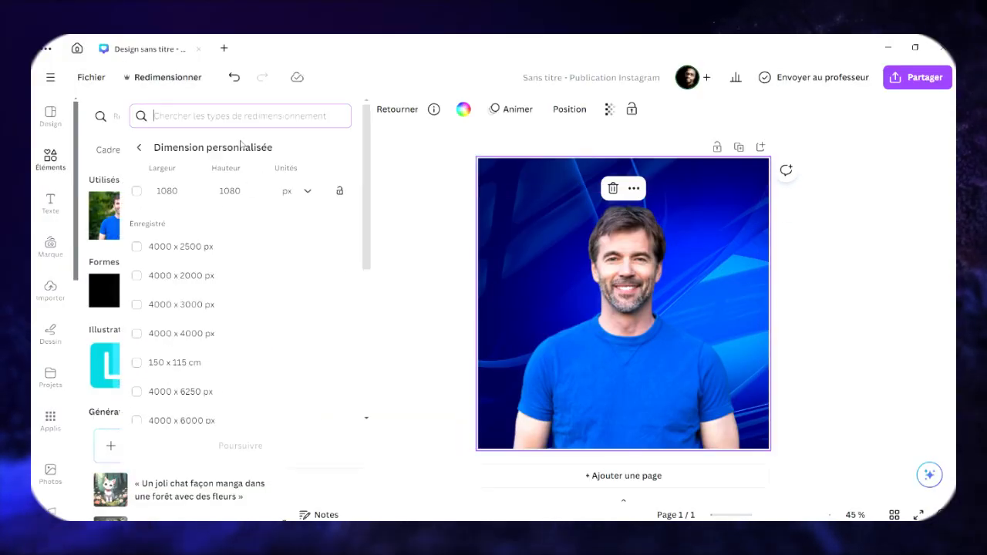
pyautogui.click(177, 191)
pyautogui.click(244, 188)
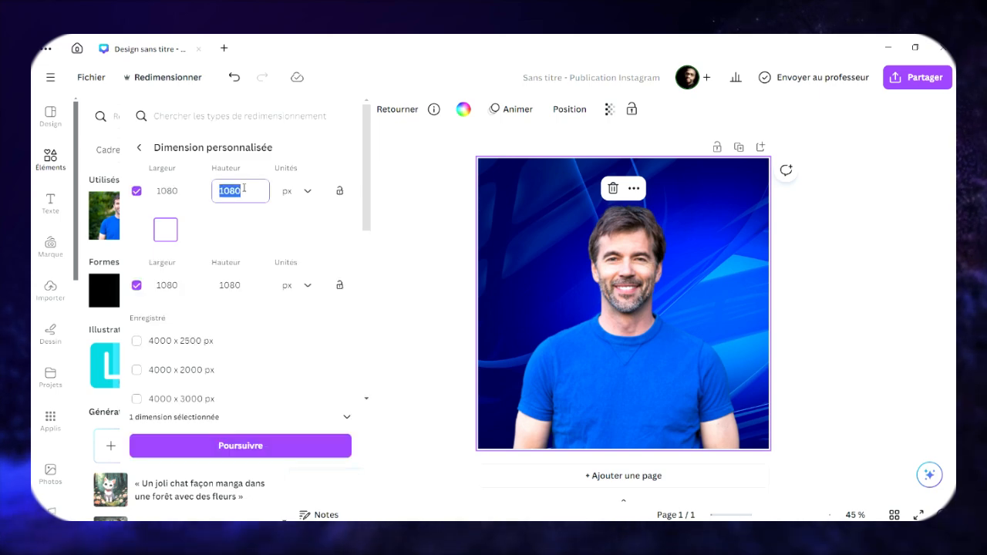
pyautogui.click(246, 452)
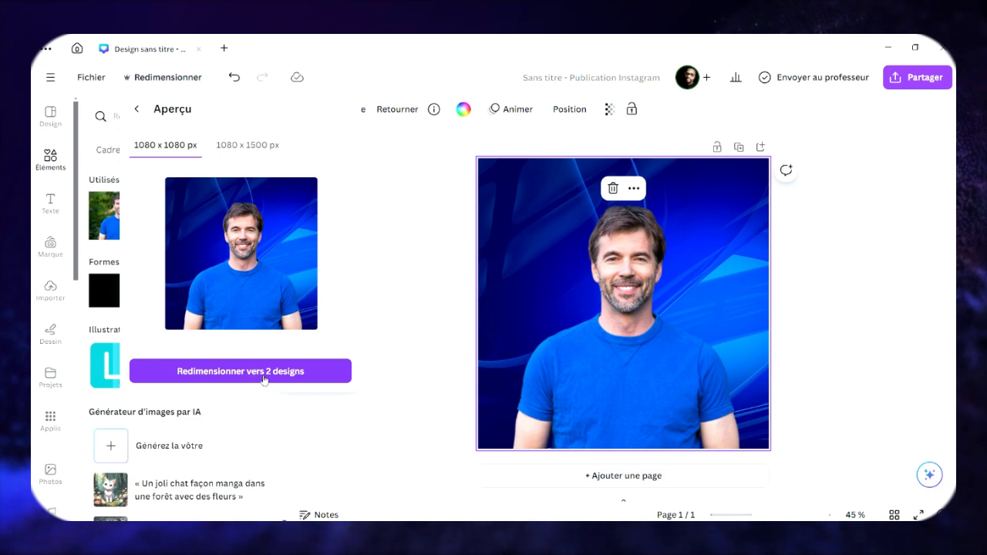
pyautogui.click(247, 145)
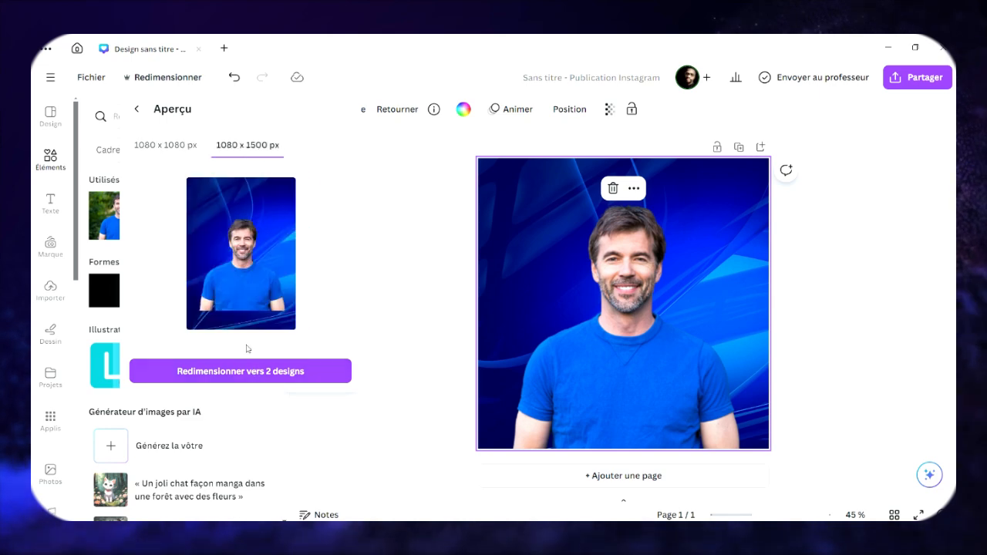
# Step: Go back to the size selection and resize the existing design itself instead of a copy
pyautogui.click(139, 109)
pyautogui.click(239, 452)
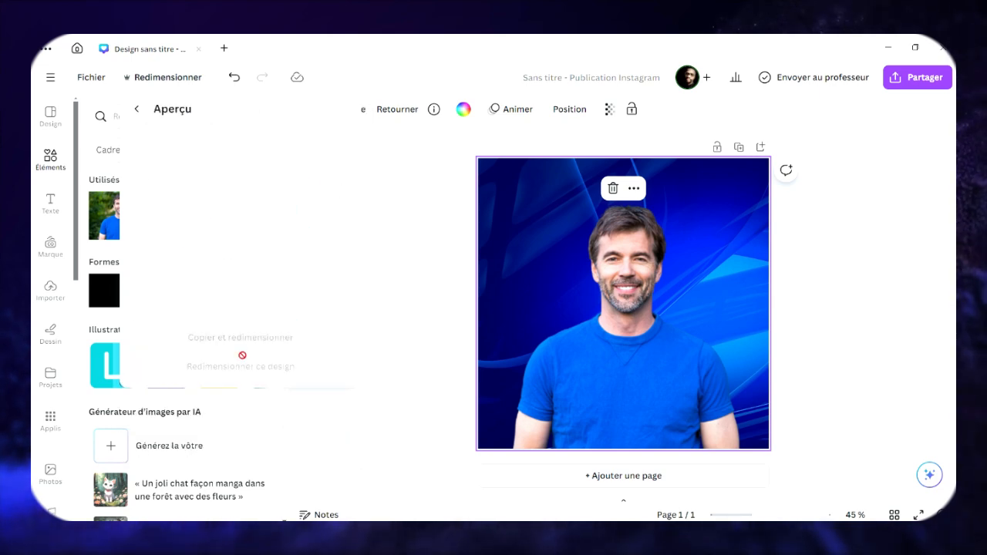
pyautogui.click(274, 369)
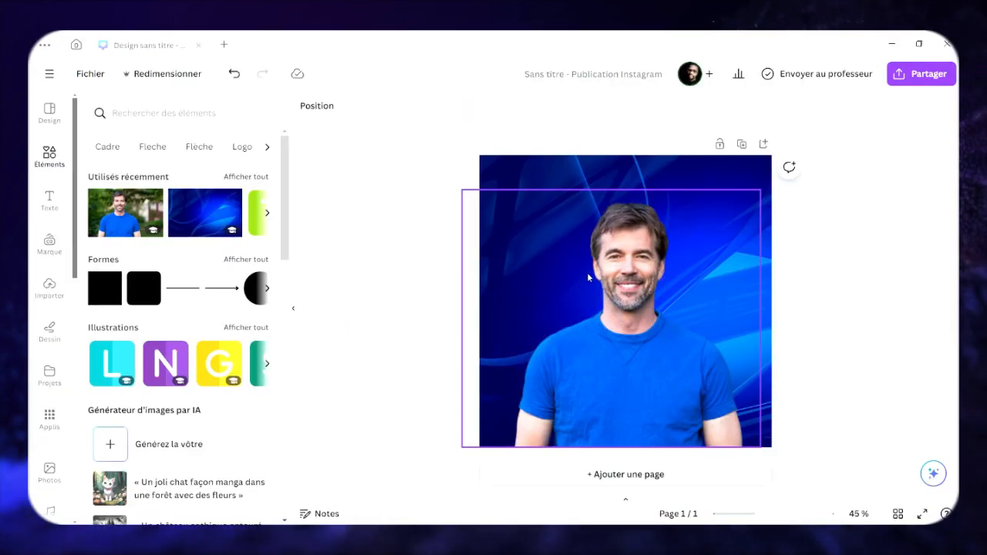
# Step: Review the brand kit's logos, colours, fonts, brand voice, photos, illustrations and icons
pyautogui.click(51, 246)
pyautogui.scroll(-5, 191, 249)
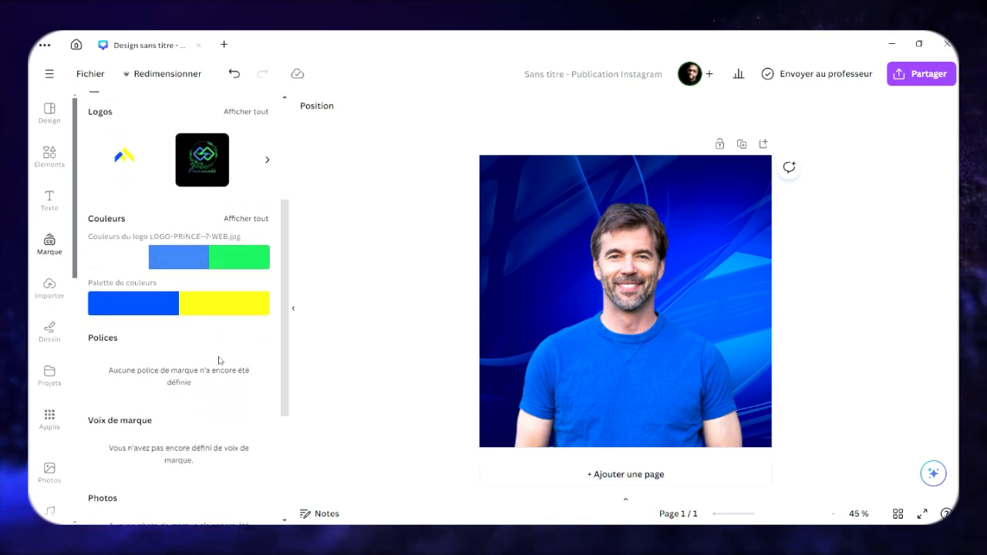
pyautogui.scroll(-3, 214, 337)
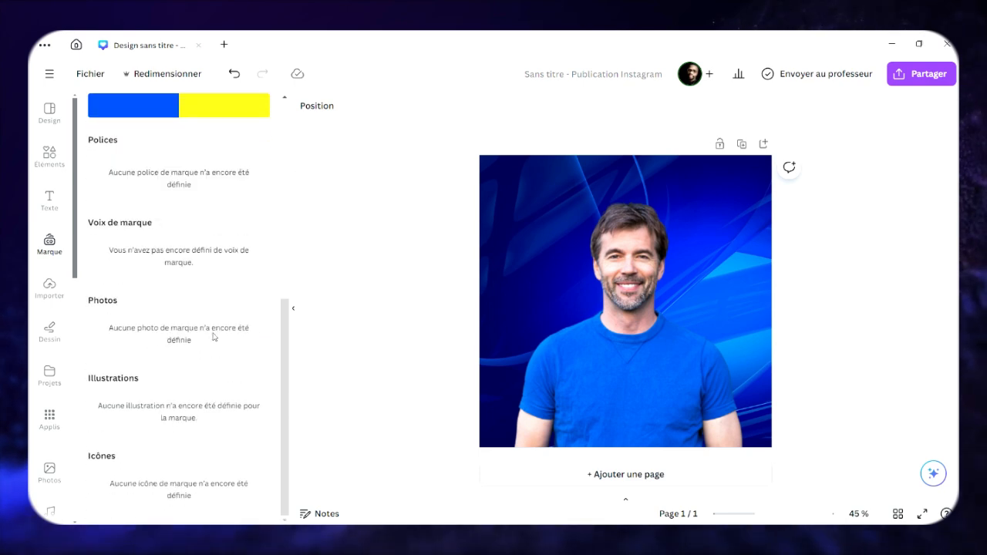
pyautogui.scroll(4, 214, 337)
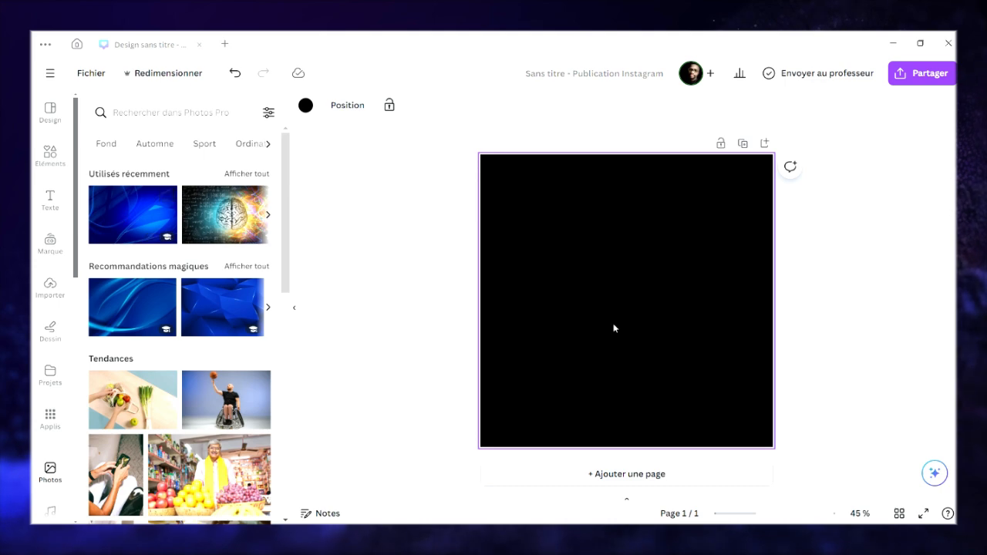
# Step: Change the page's background colour to the white from the logo's brand colours
pyautogui.click(305, 106)
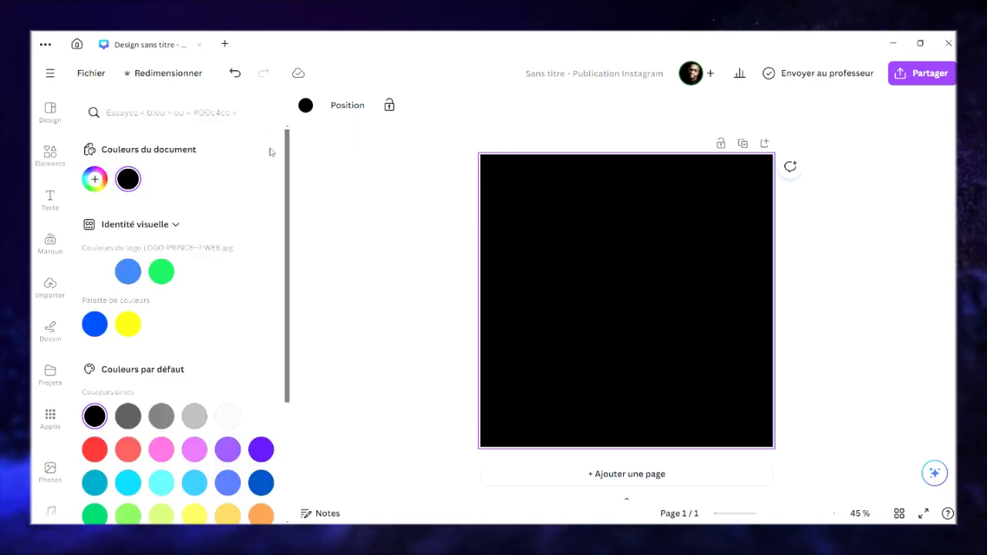
pyautogui.click(95, 272)
pyautogui.click(424, 279)
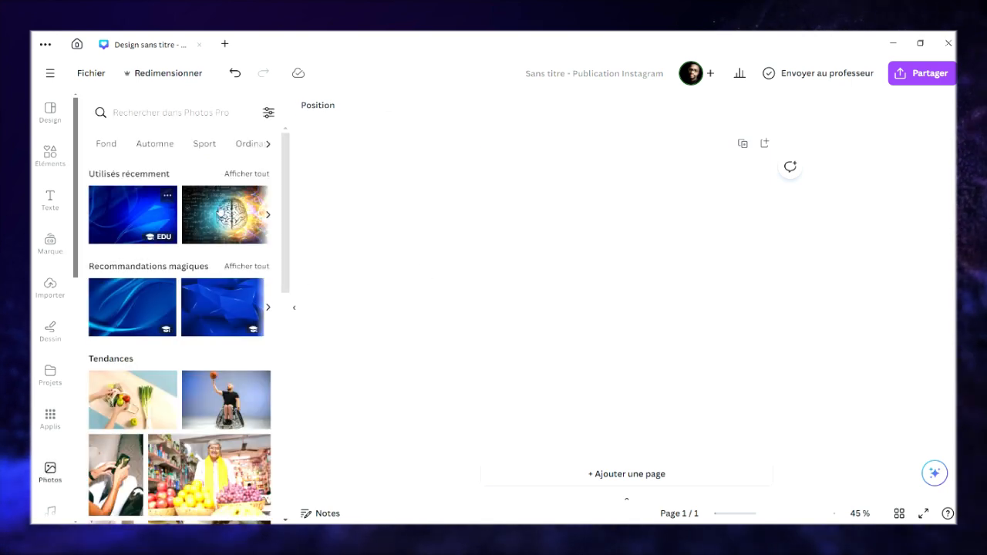
# Step: Place the recently used blue abstract photo on the page and set it as the page background
pyautogui.moveTo(131, 216); pyautogui.dragTo(624, 330)
pyautogui.rightClick(624, 326)
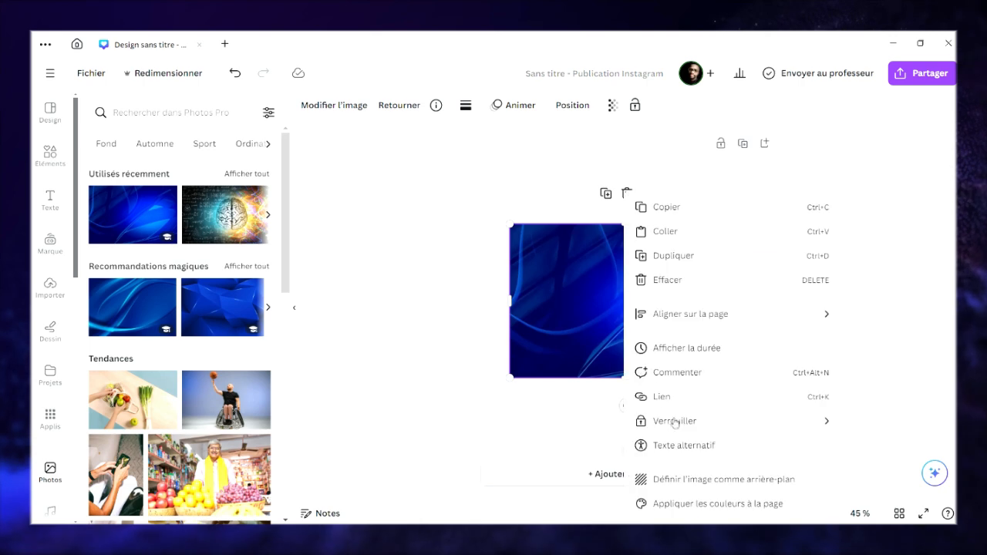
pyautogui.click(692, 480)
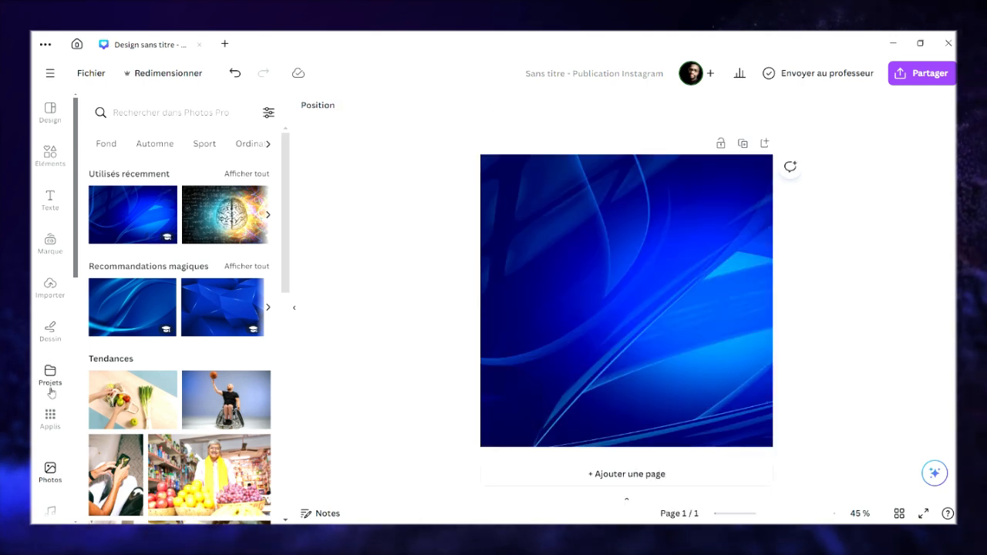
# Step: Search the photo library for "un homme"
pyautogui.scroll(-3, 51, 392)
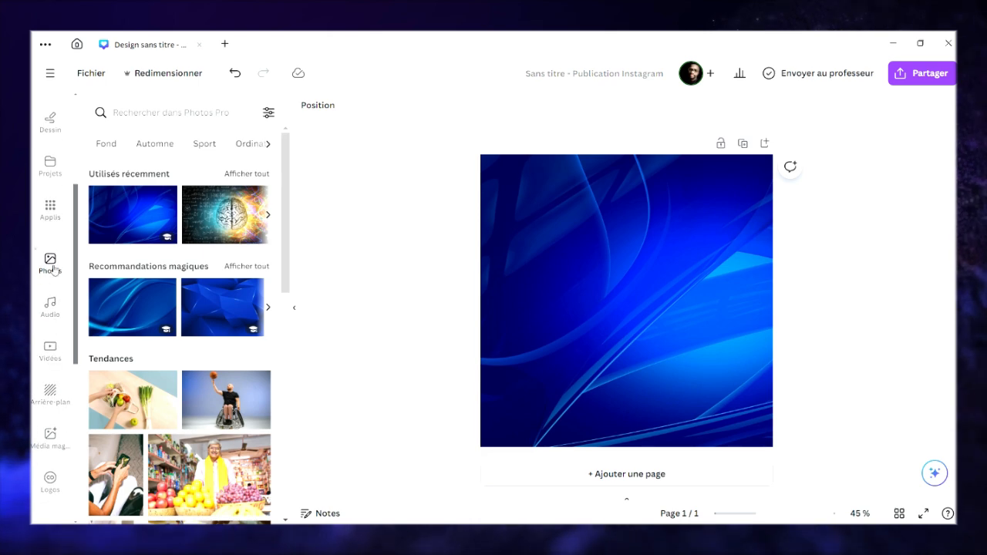
pyautogui.click(194, 112)
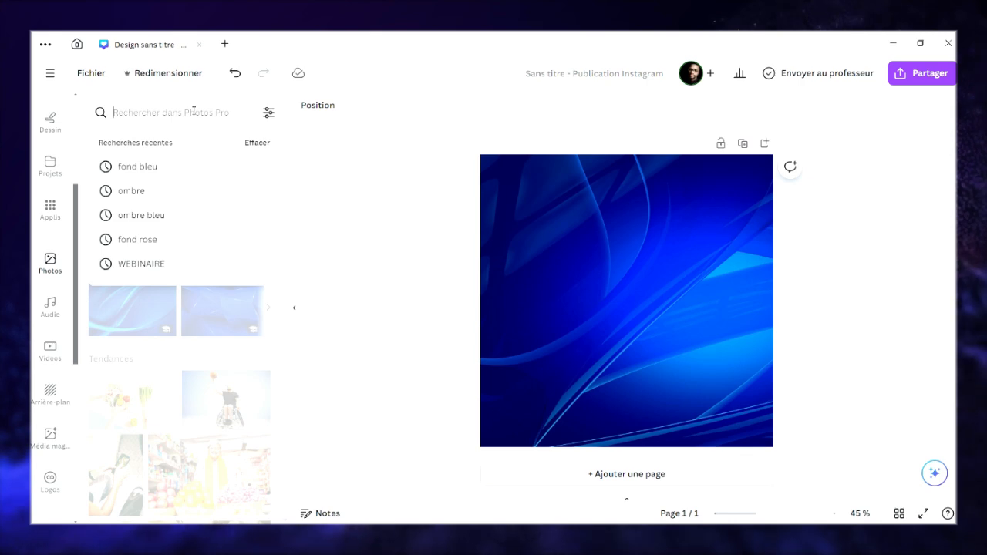
pyautogui.write('un')
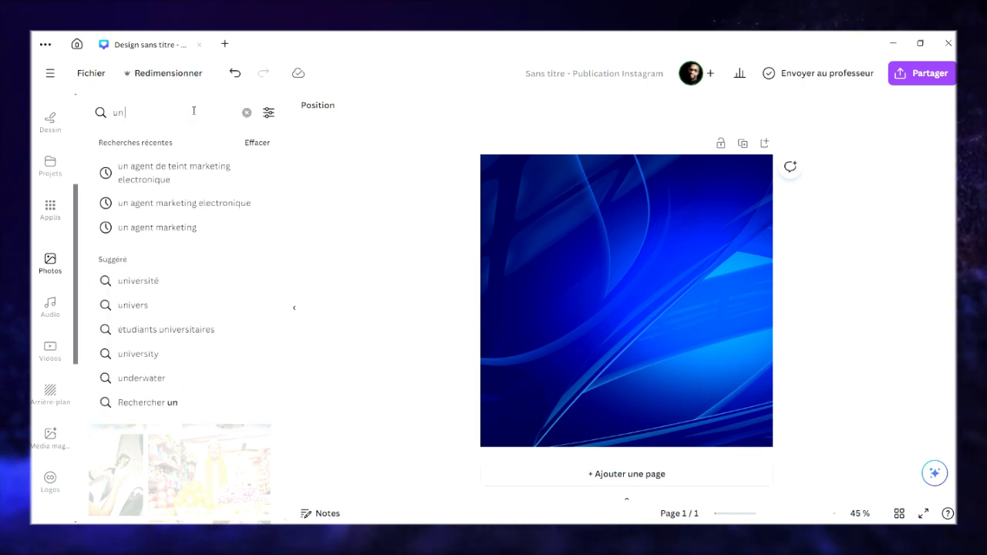
pyautogui.write(' homme')
pyautogui.press('Return')
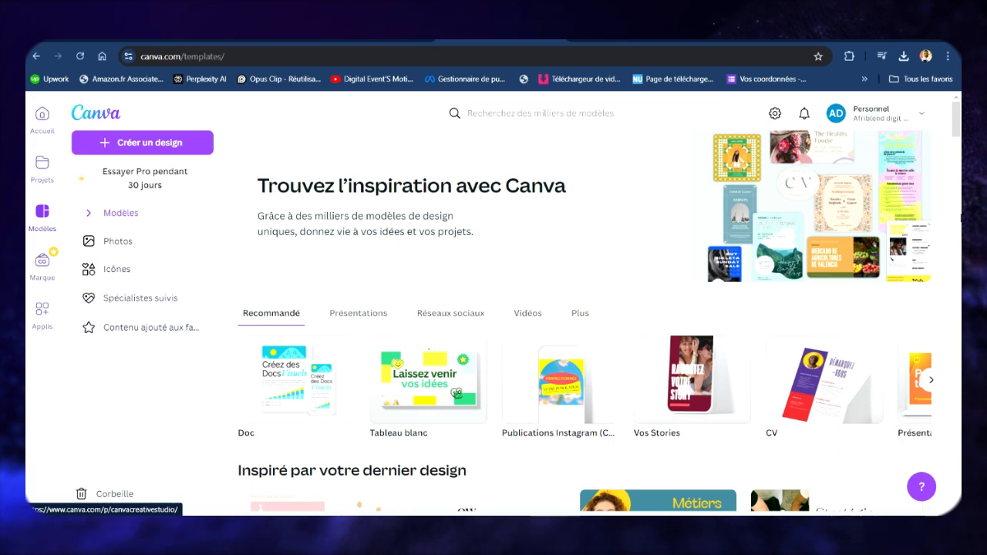
# Step: Return from the template library to the Canva home page
pyautogui.click(92, 117)
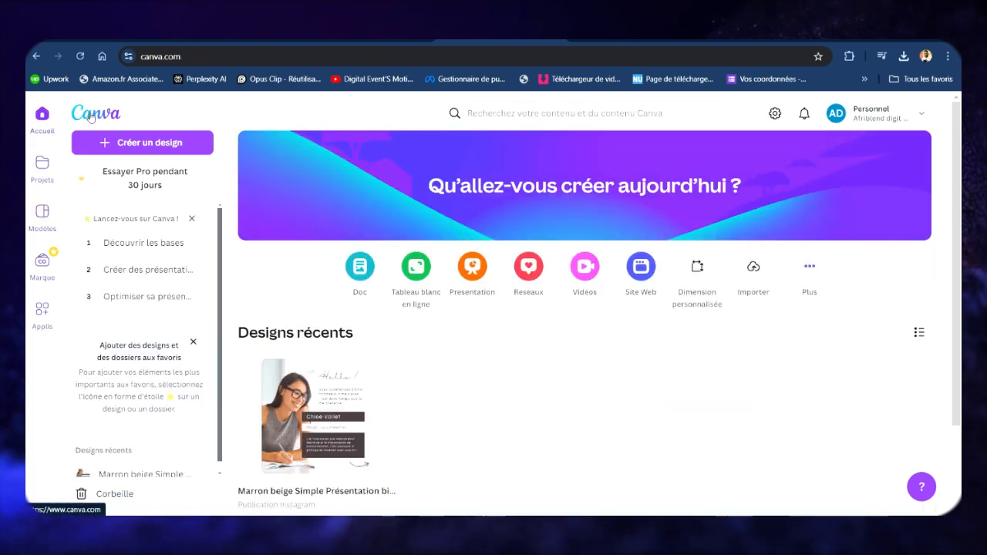
# Step: Browse the template library's categories, from recommended formats and presentations through flyers, logos, stories and Facebook posts to invitations
pyautogui.scroll(-2, 652, 471)
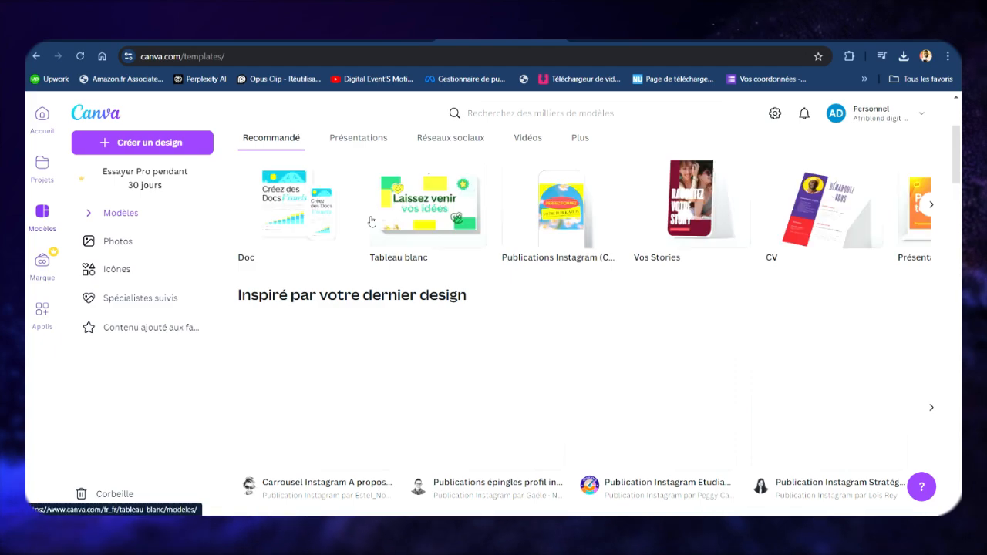
pyautogui.scroll(-2, 371, 222)
pyautogui.scroll(-7, 371, 223)
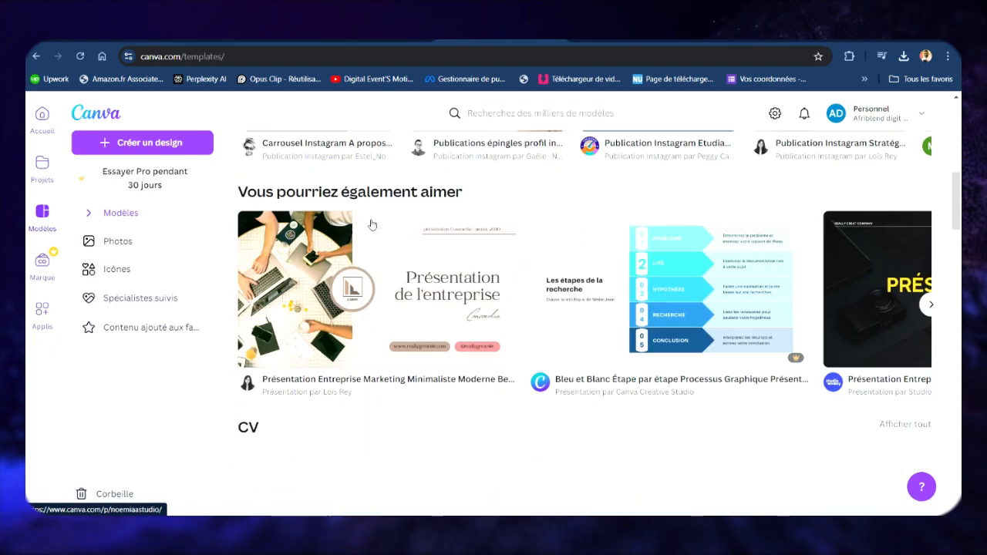
pyautogui.scroll(-5, 371, 224)
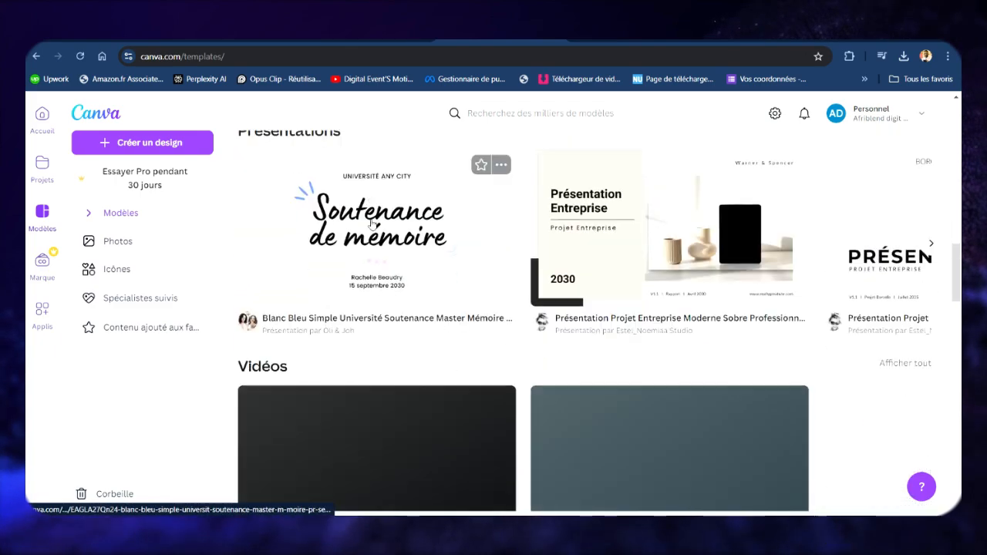
pyautogui.scroll(-8, 370, 224)
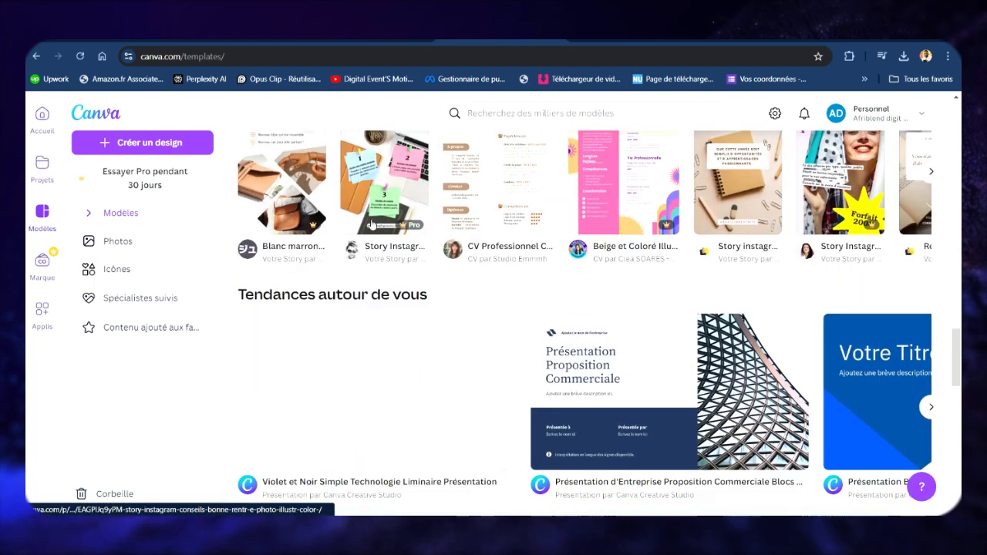
pyautogui.scroll(-6, 373, 223)
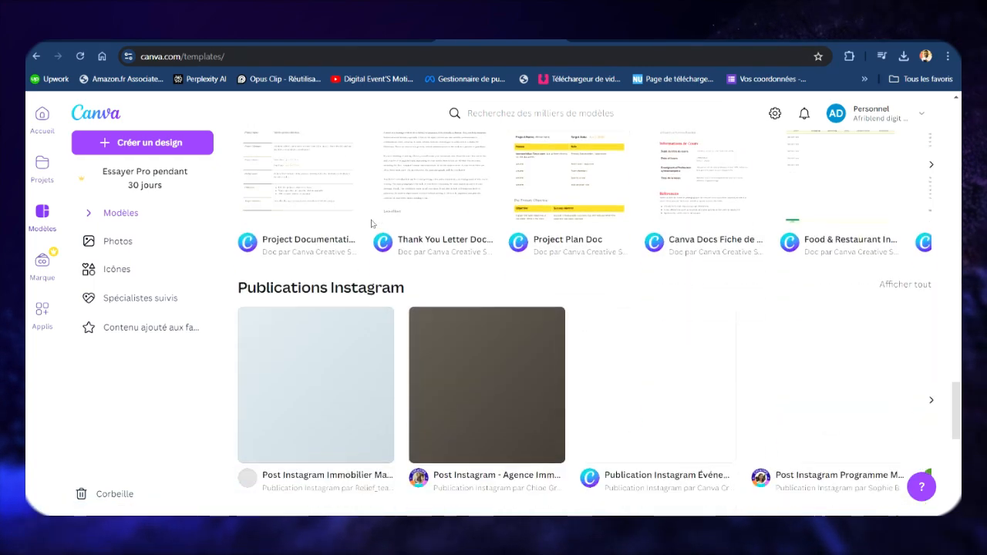
pyautogui.scroll(-3, 373, 223)
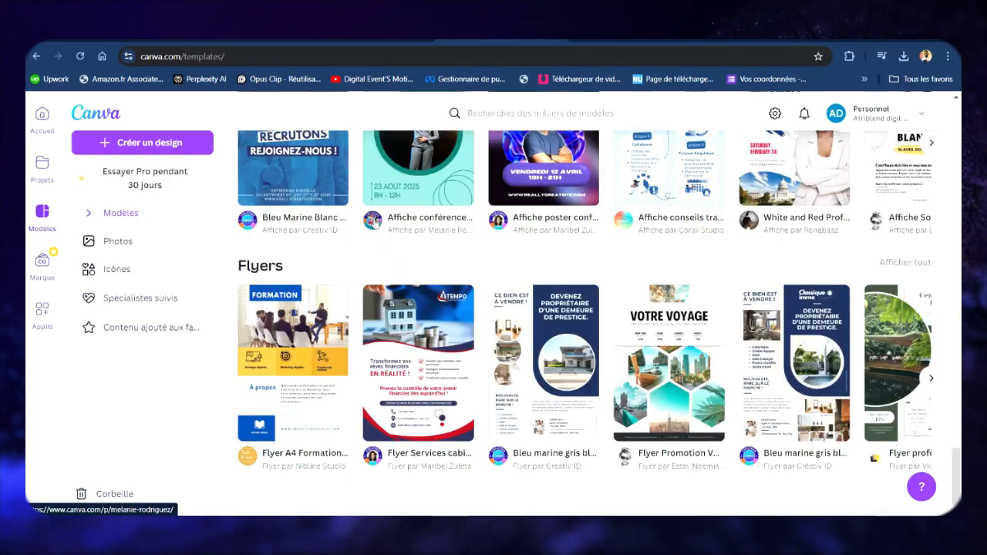
pyautogui.scroll(-2, 373, 222)
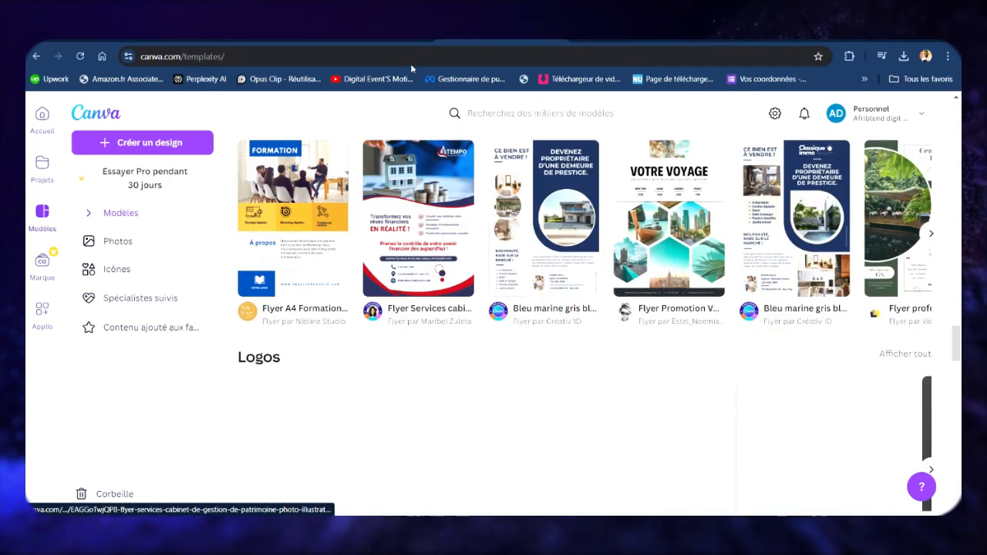
pyautogui.scroll(-4, 558, 293)
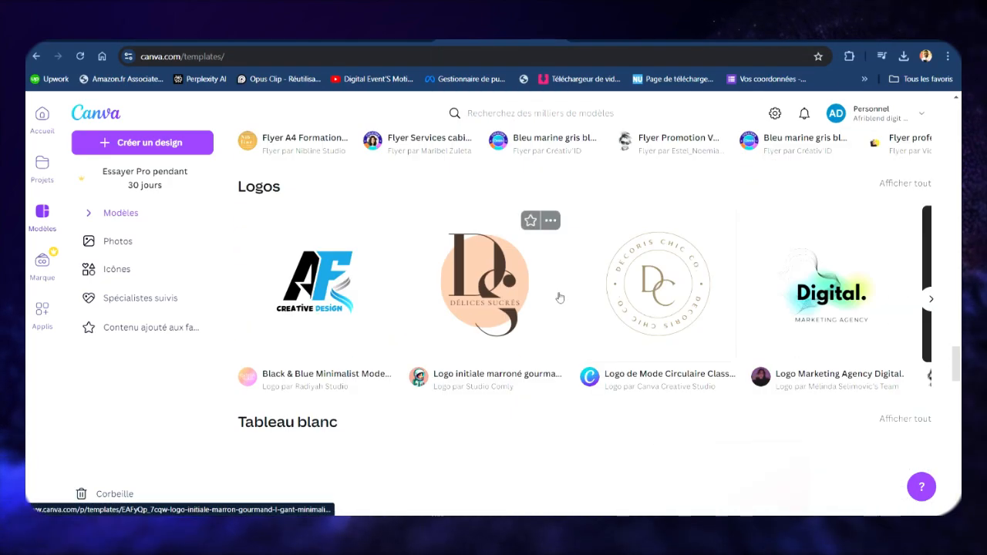
pyautogui.scroll(-5, 560, 297)
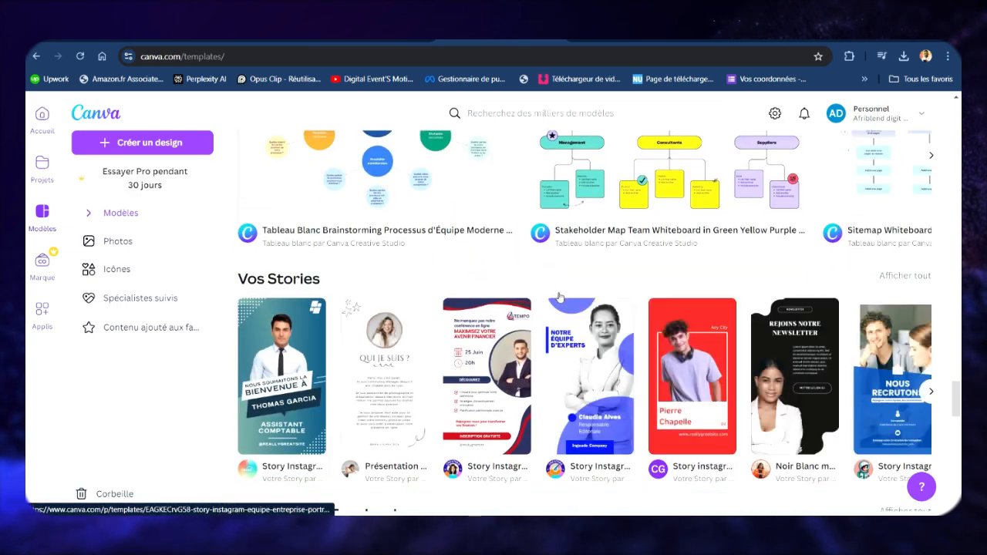
pyautogui.scroll(-5, 560, 297)
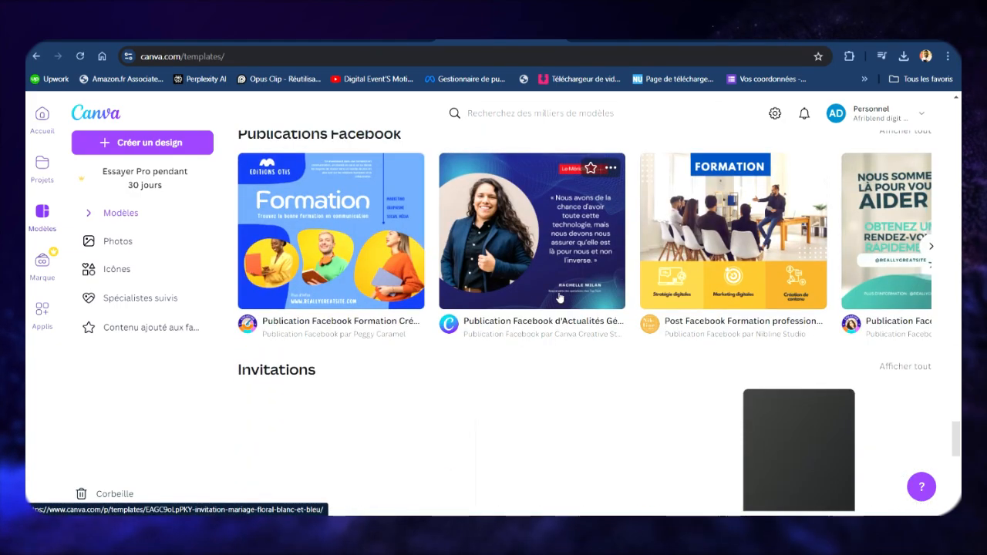
pyautogui.scroll(-3, 558, 295)
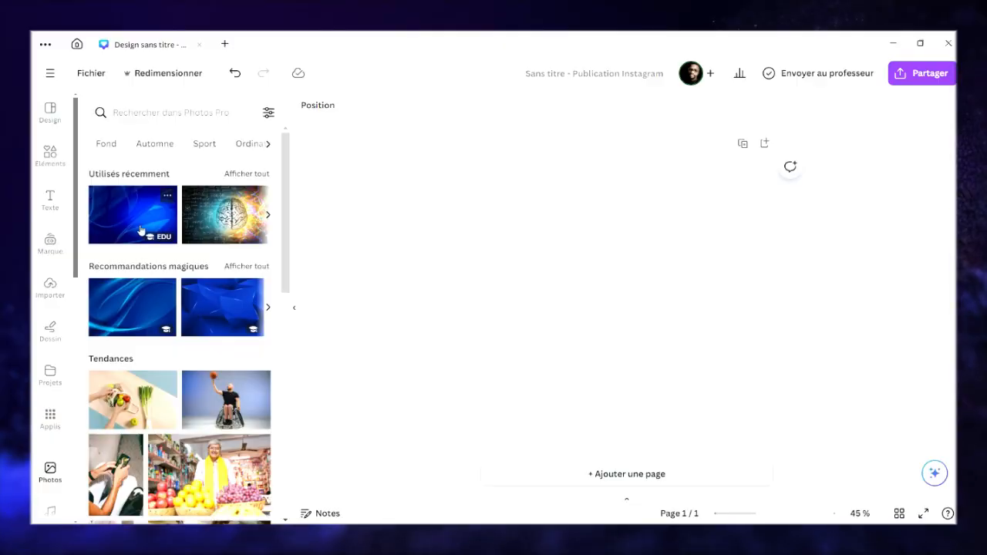
# Step: Add the recently used blue abstract photo to the empty page and set it as the page background
pyautogui.click(141, 231)
pyautogui.rightClick(624, 327)
pyautogui.click(663, 476)
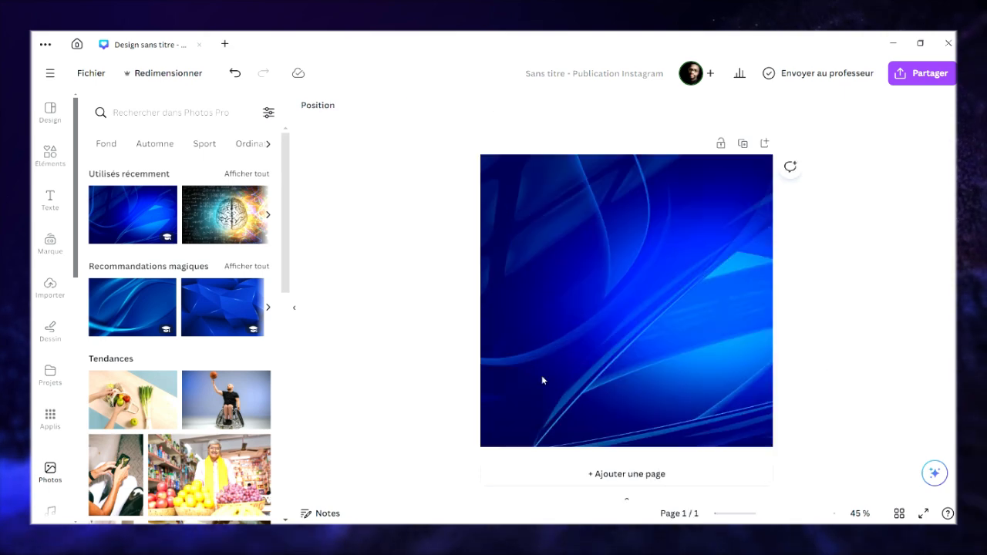
# Step: Search the photo library for "un homme" and place the photo of the man in the blue T-shirt near the page's centre
pyautogui.scroll(-3, 51, 392)
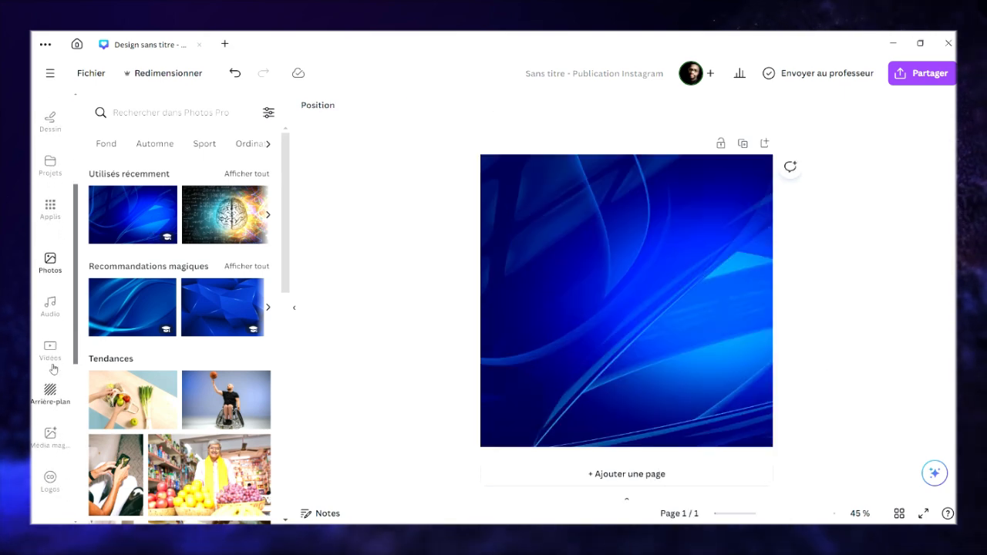
pyautogui.click(193, 112)
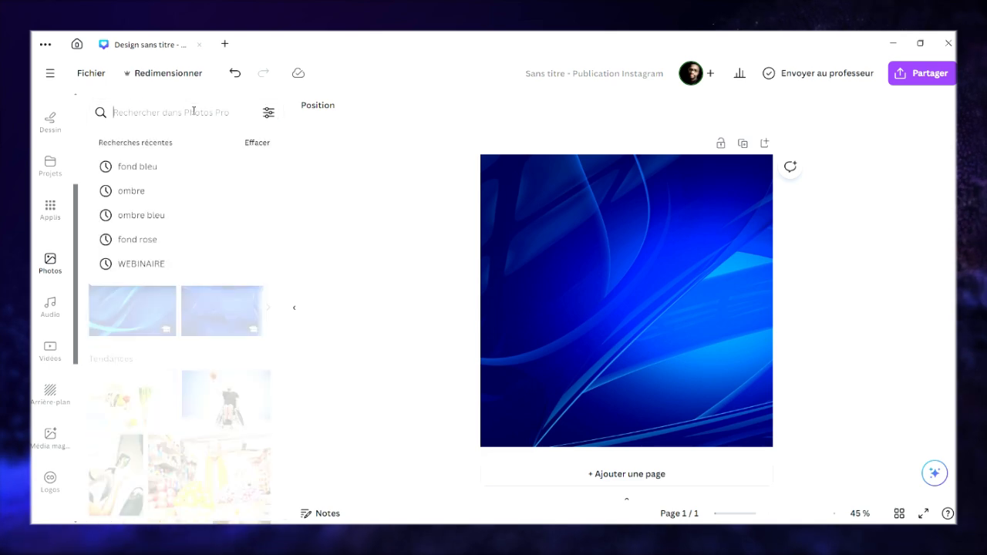
pyautogui.write('un')
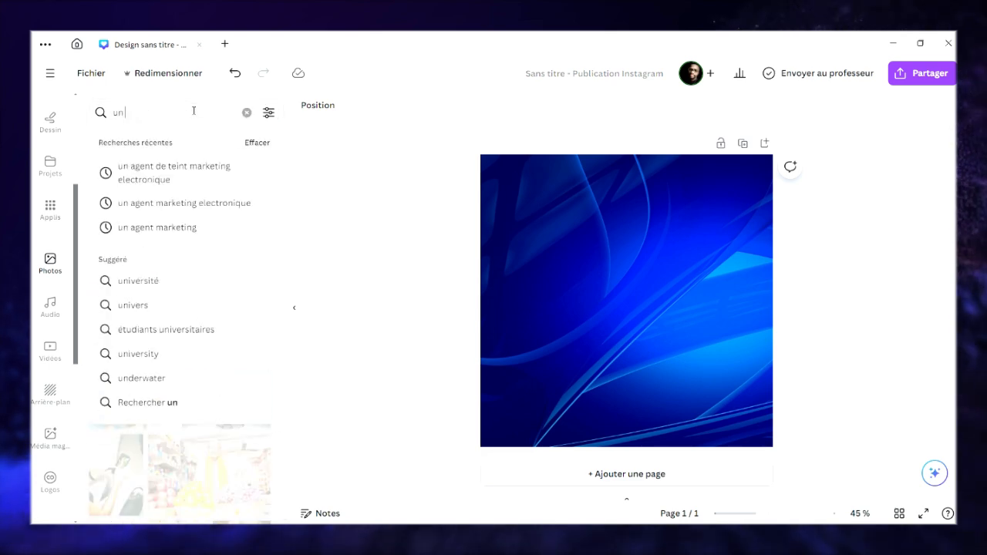
pyautogui.write(' homme')
pyautogui.press('Return')
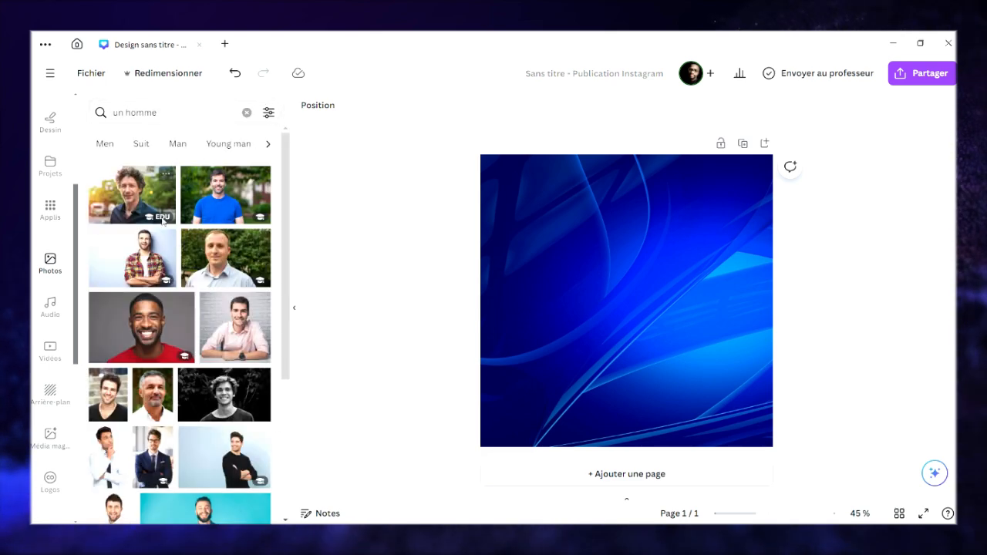
pyautogui.click(210, 202)
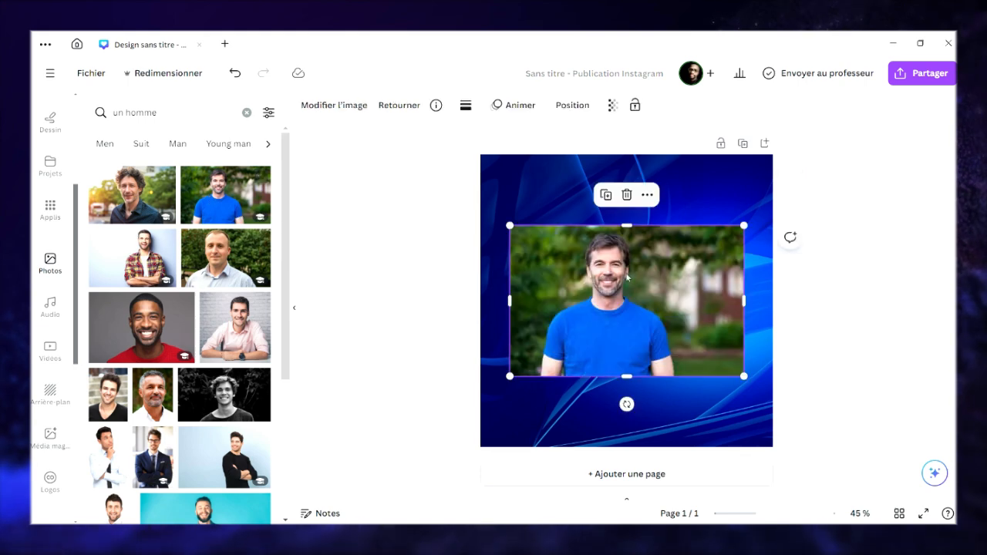
pyautogui.moveTo(627, 278); pyautogui.dragTo(646, 283)
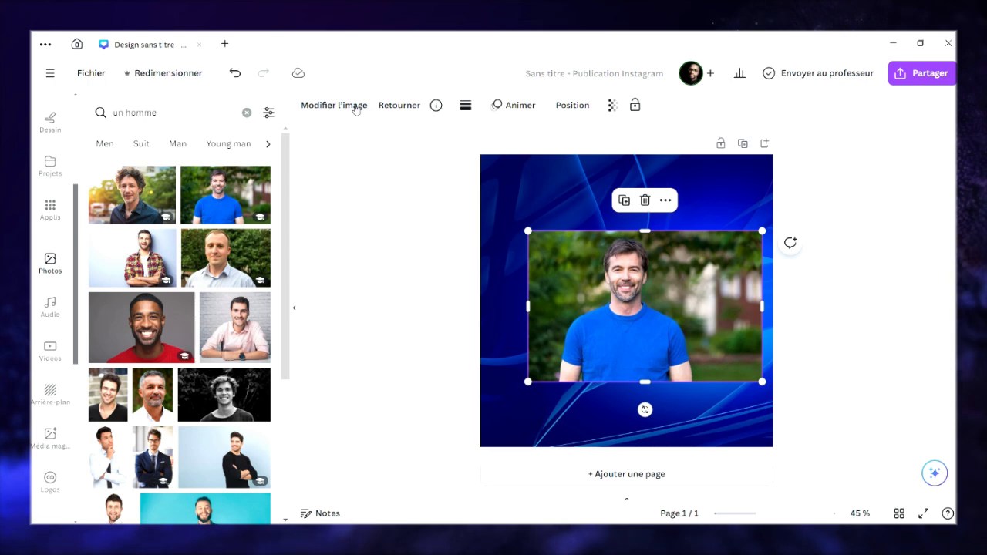
# Step: Remove the background from the man's photo and enlarge the cut-out to fill the lower part of the page
pyautogui.click(360, 108)
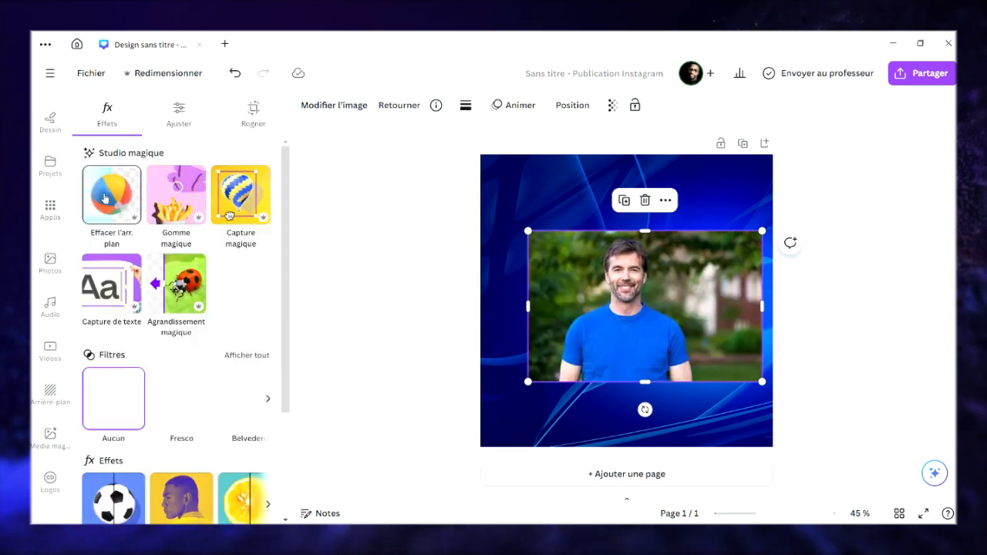
pyautogui.click(105, 198)
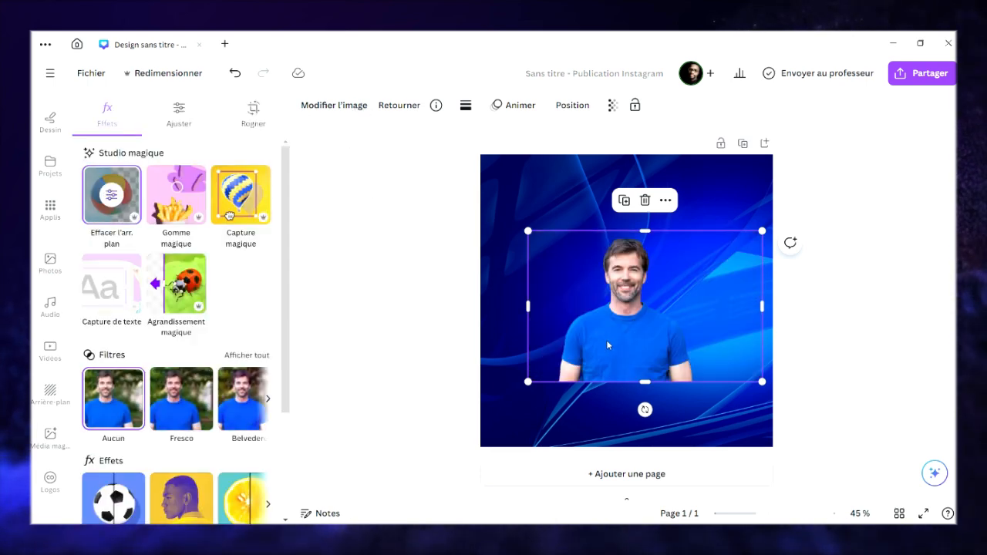
pyautogui.moveTo(570, 364); pyautogui.dragTo(564, 333)
pyautogui.moveTo(756, 276); pyautogui.dragTo(774, 456)
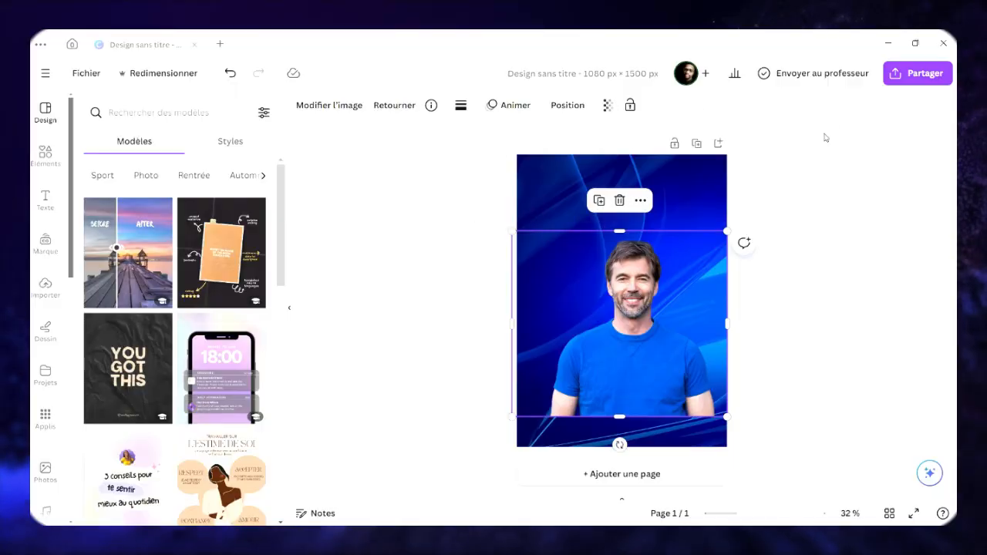
# Step: Open the full list of sharing options for the design and look through the share, save and additional publishing choices
pyautogui.click(918, 73)
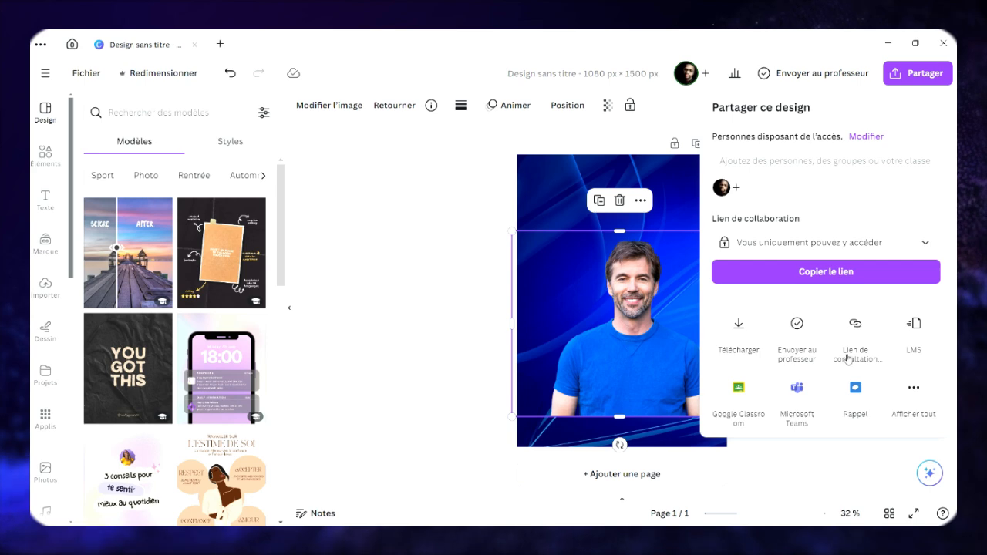
pyautogui.click(914, 388)
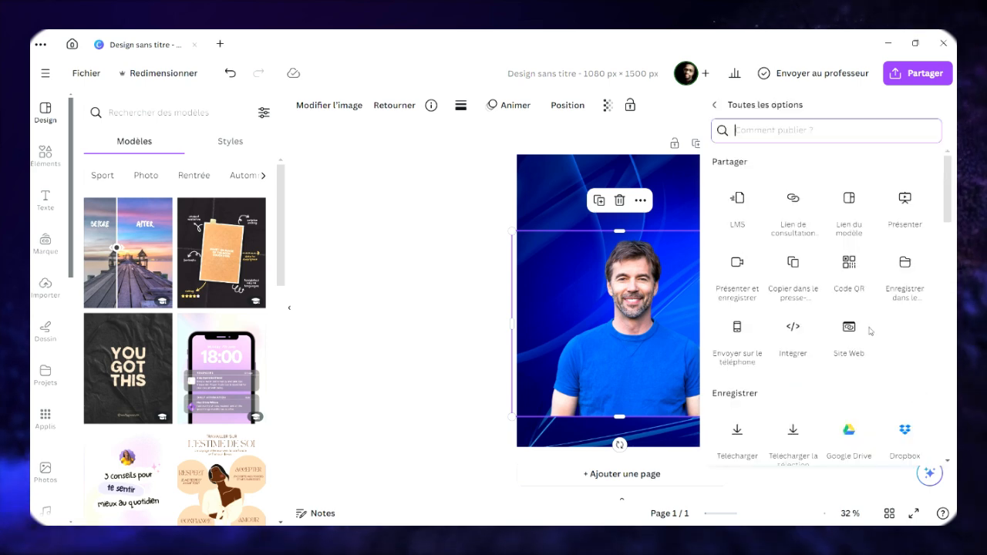
pyautogui.scroll(-5, 794, 316)
pyautogui.scroll(-10, 783, 300)
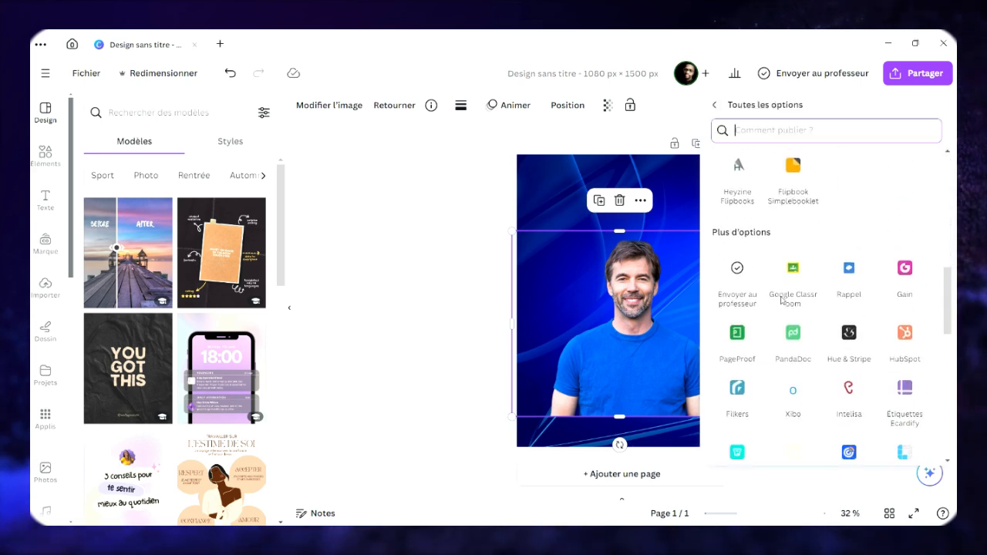
pyautogui.scroll(15, 782, 300)
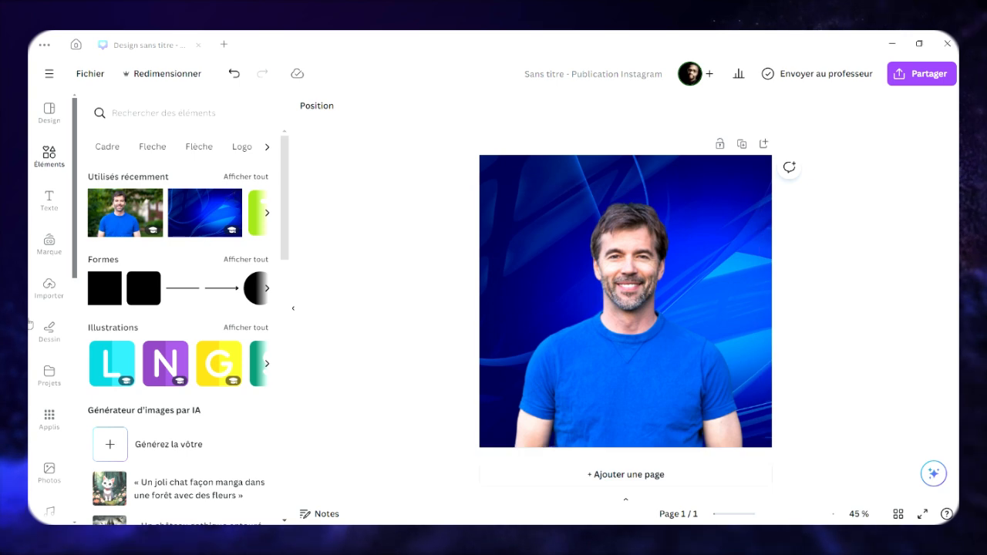
# Step: Examine the brand kit's sections: brand templates, logos, colours, fonts, brand voice, photos, illustrations and icons
pyautogui.click(49, 245)
pyautogui.scroll(-5, 191, 249)
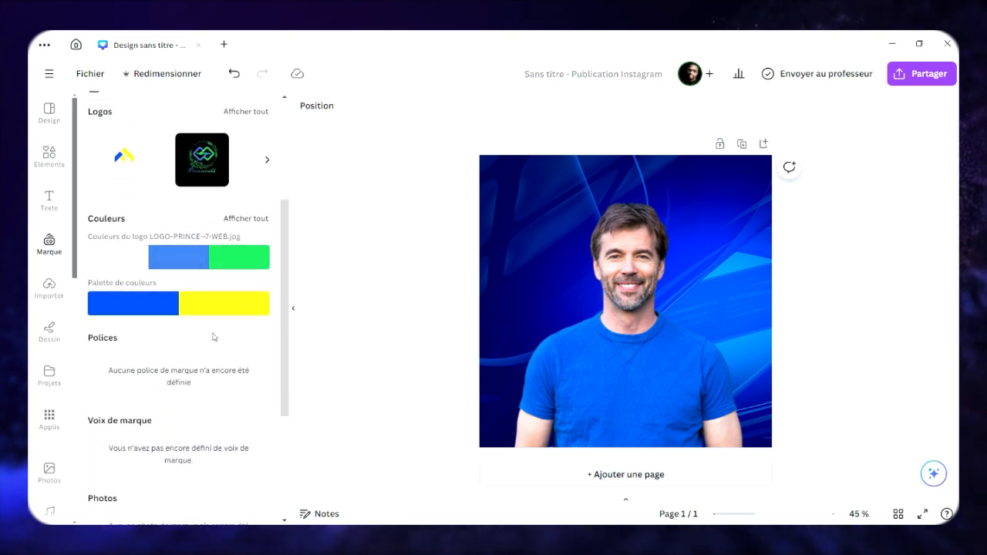
pyautogui.scroll(-5, 214, 336)
pyautogui.scroll(10, 214, 337)
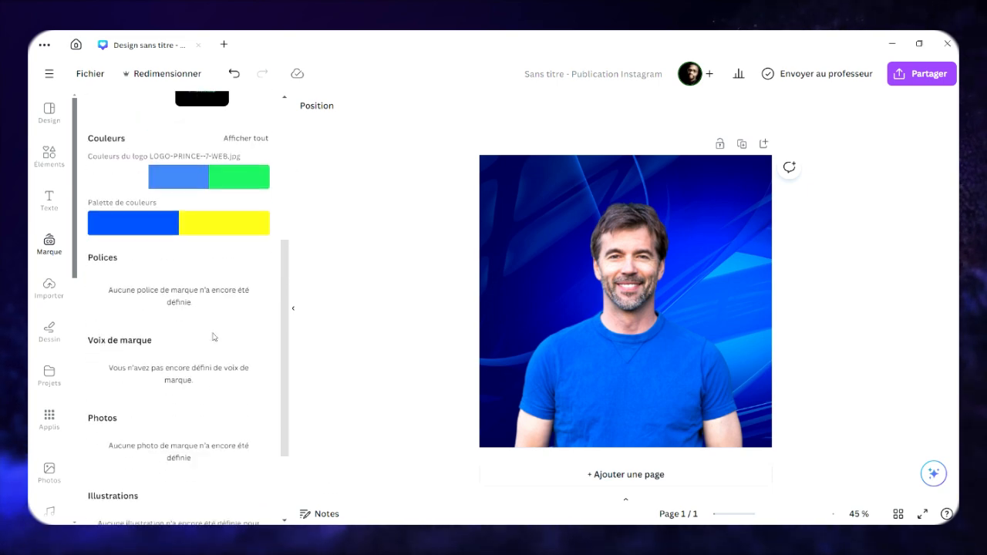
pyautogui.scroll(-10, 212, 331)
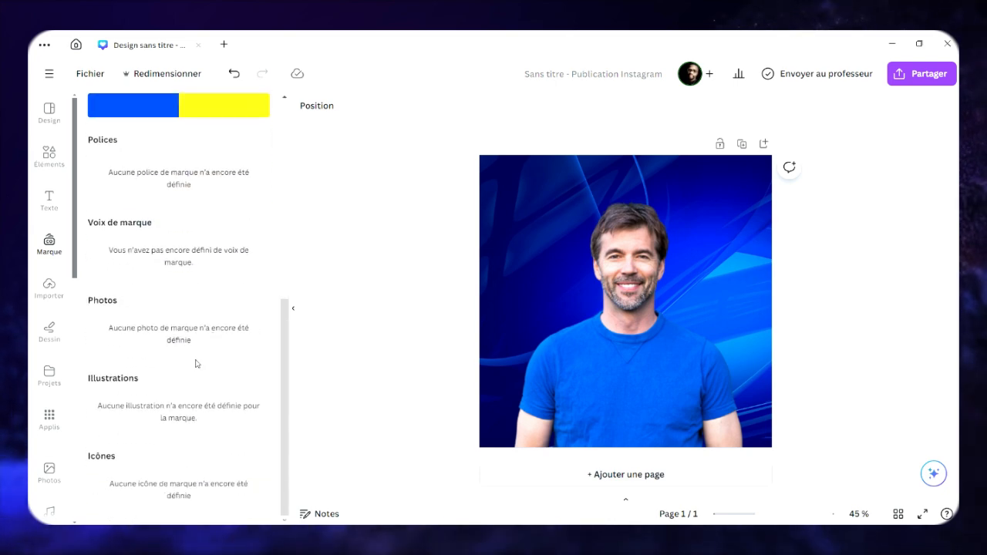
pyautogui.scroll(2, 198, 361)
pyautogui.scroll(6, 196, 363)
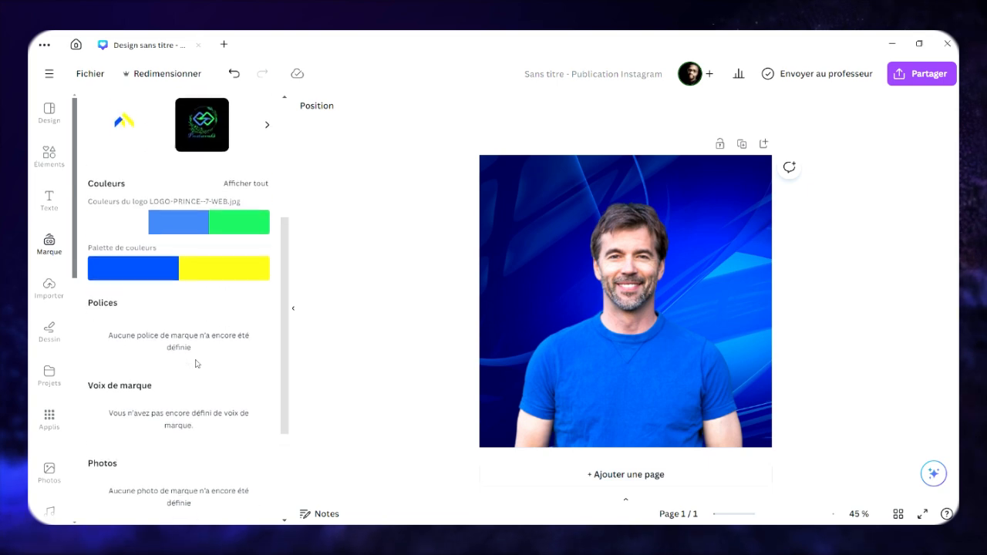
pyautogui.scroll(3, 195, 364)
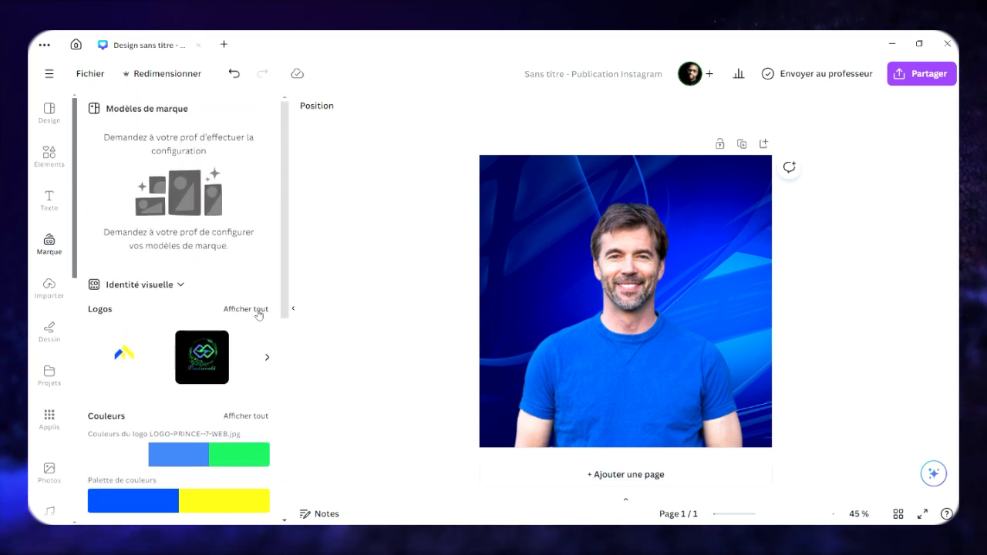
pyautogui.scroll(-10, 220, 430)
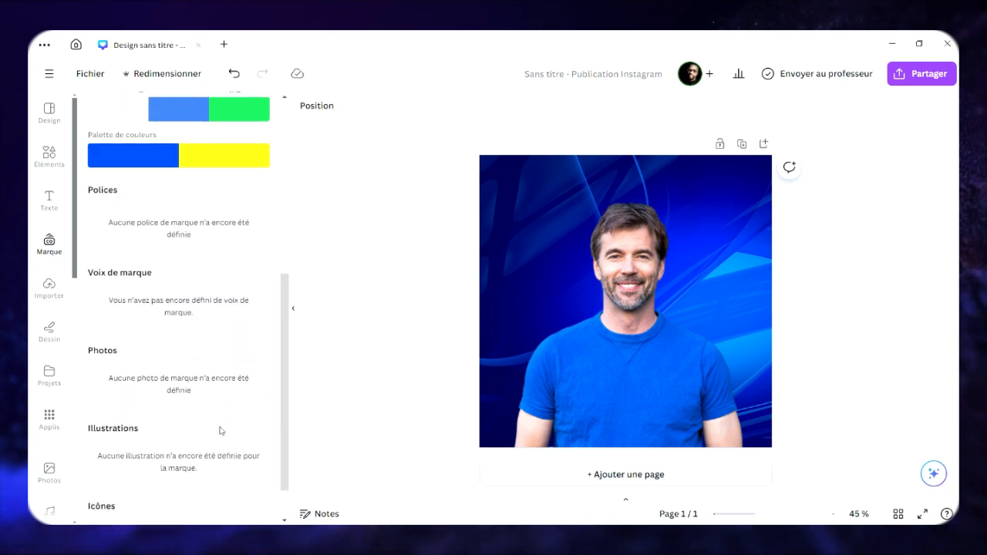